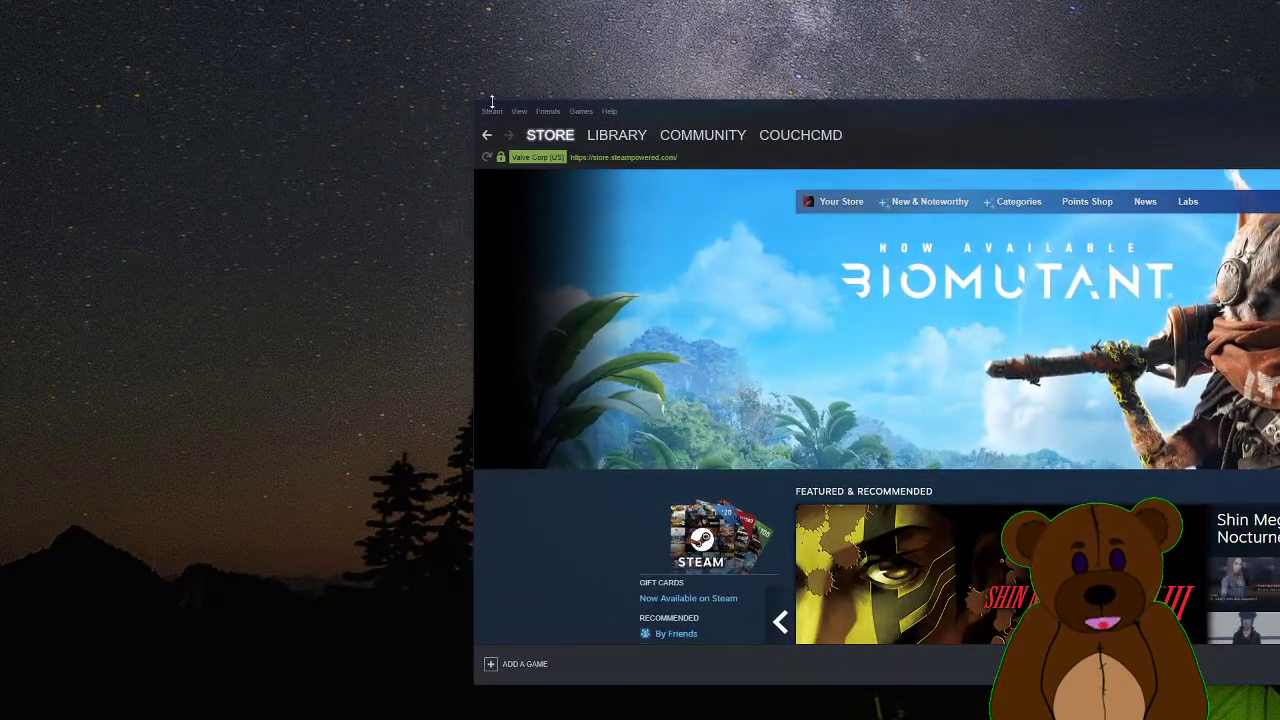
- Review Steam's library folders, C:\Program Files (x86)\Steam and the default D:\Games, then close Settings
{"action": "left_click", "coordinate": [492, 112]}
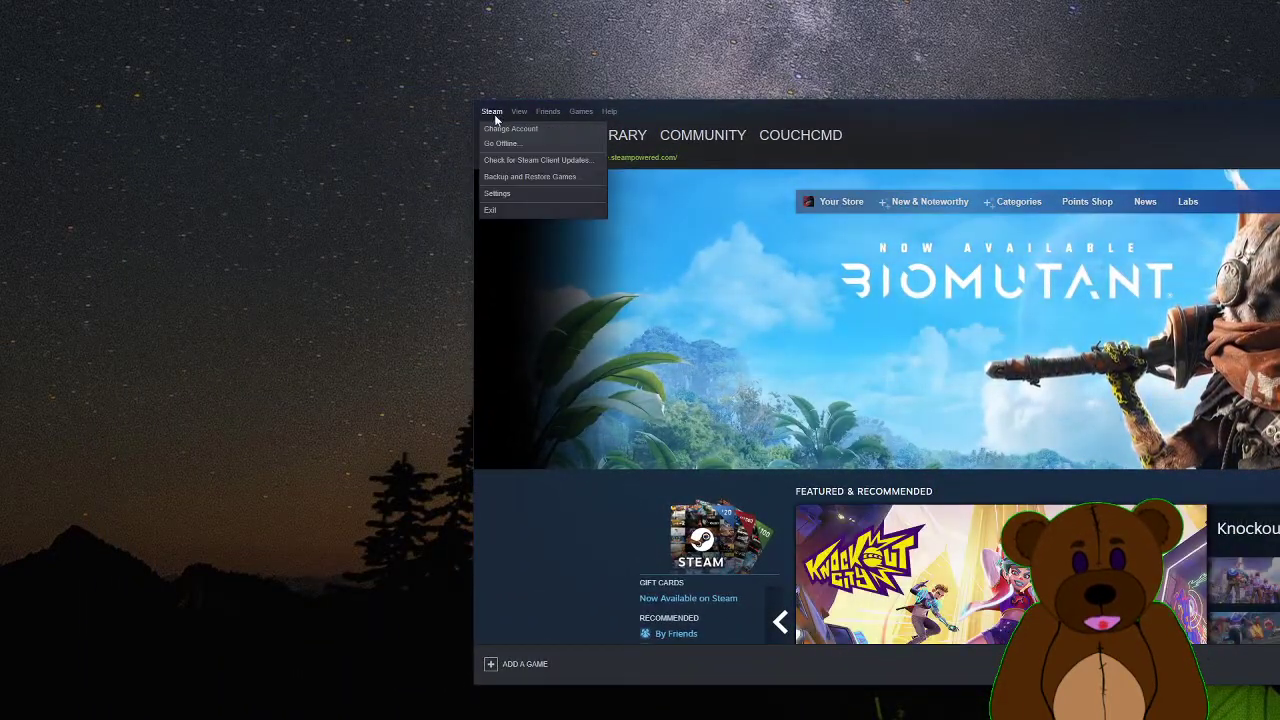
{"action": "left_click", "coordinate": [497, 193]}
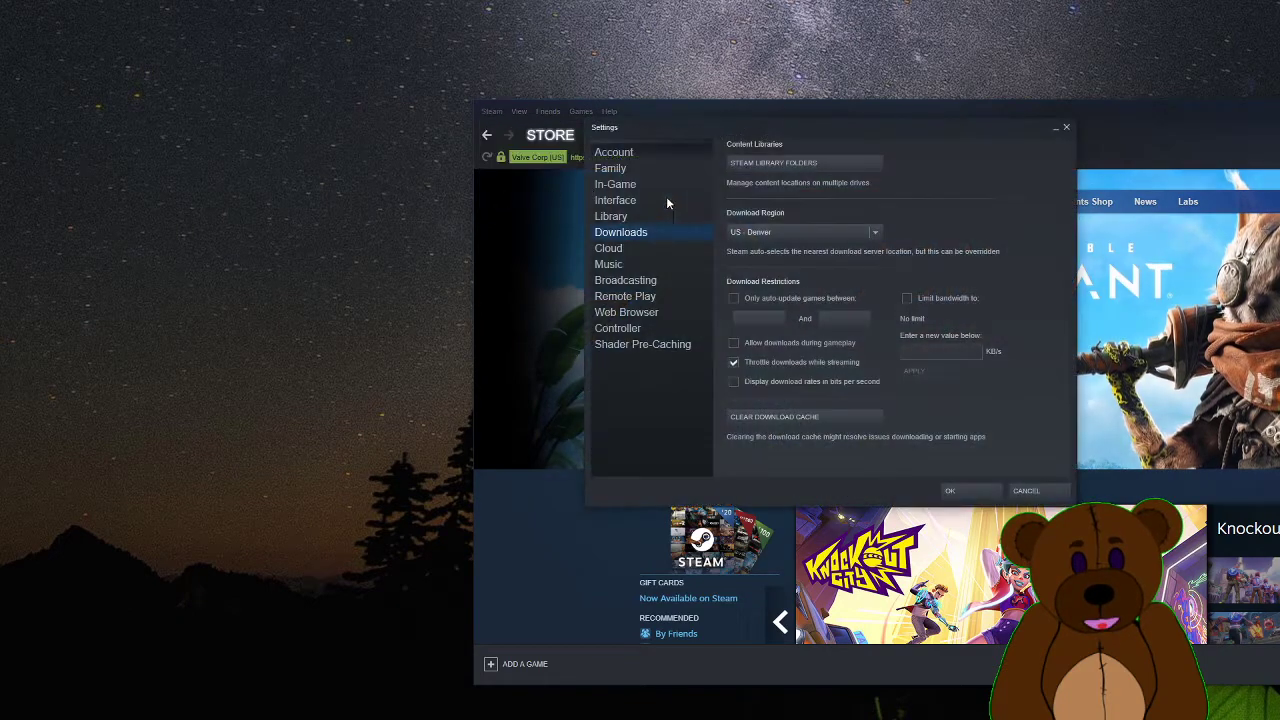
{"action": "left_click", "coordinate": [777, 164]}
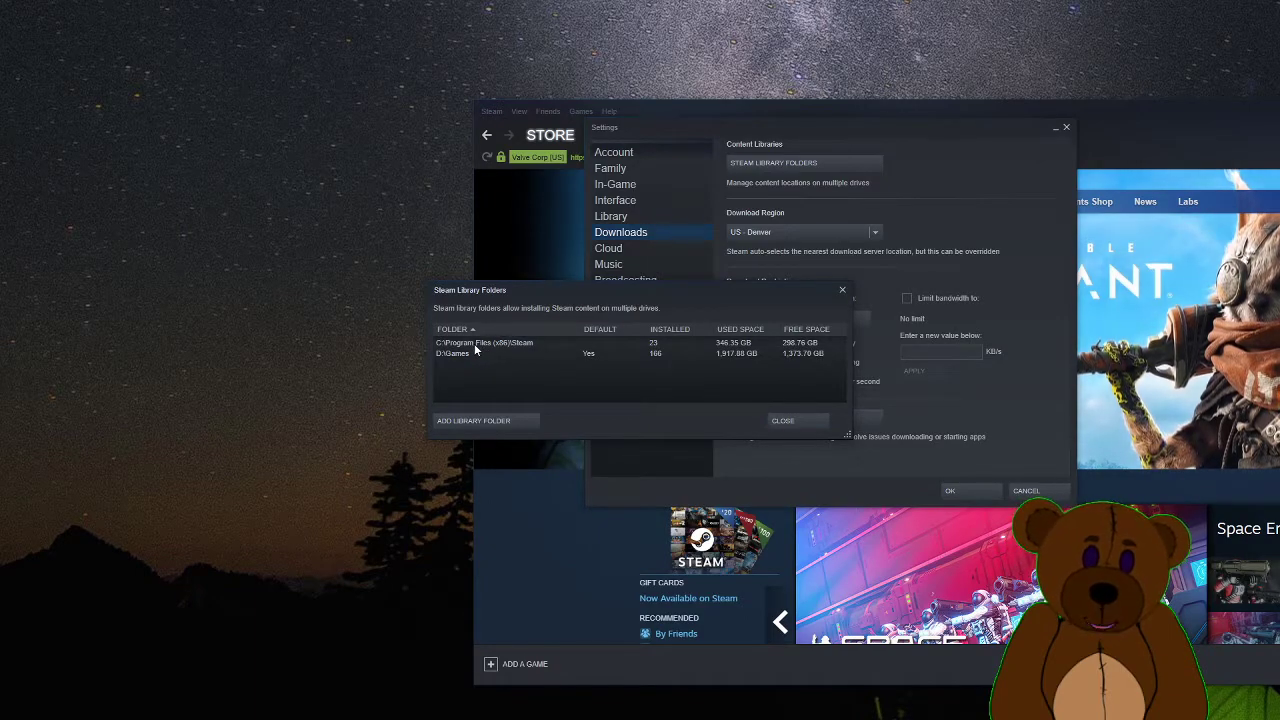
{"action": "left_click", "coordinate": [470, 341]}
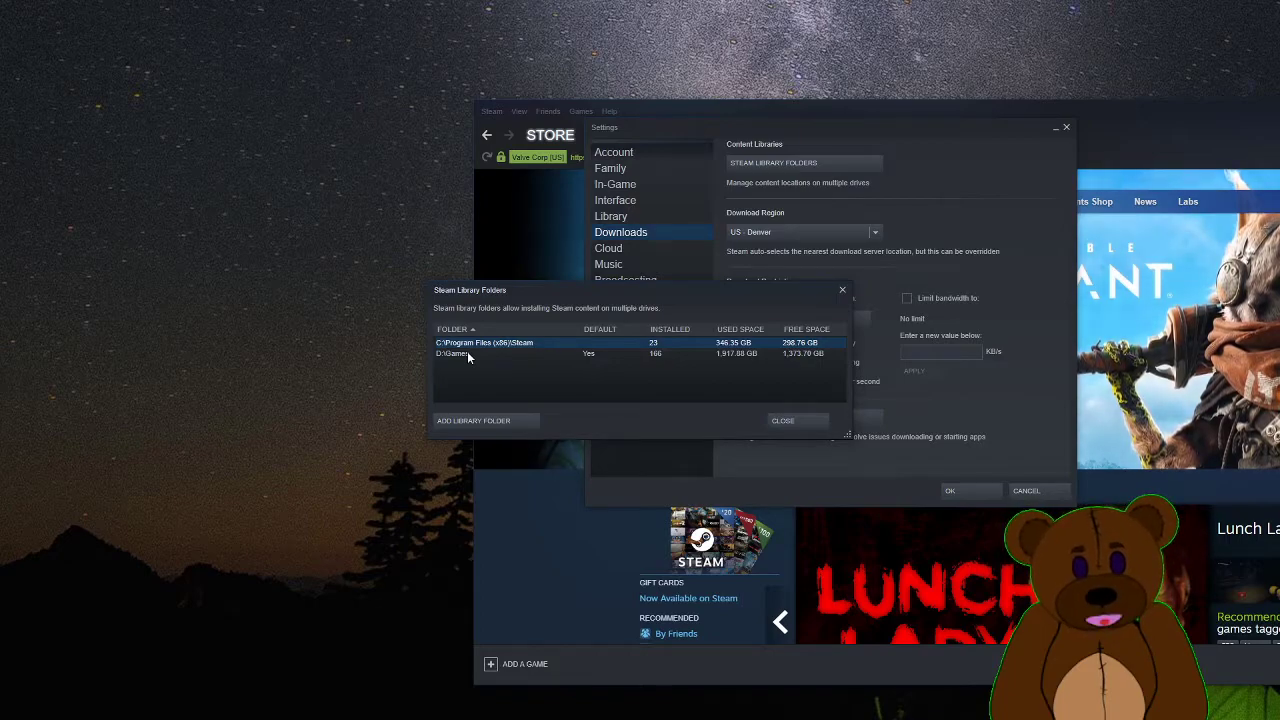
{"action": "left_click", "coordinate": [465, 353]}
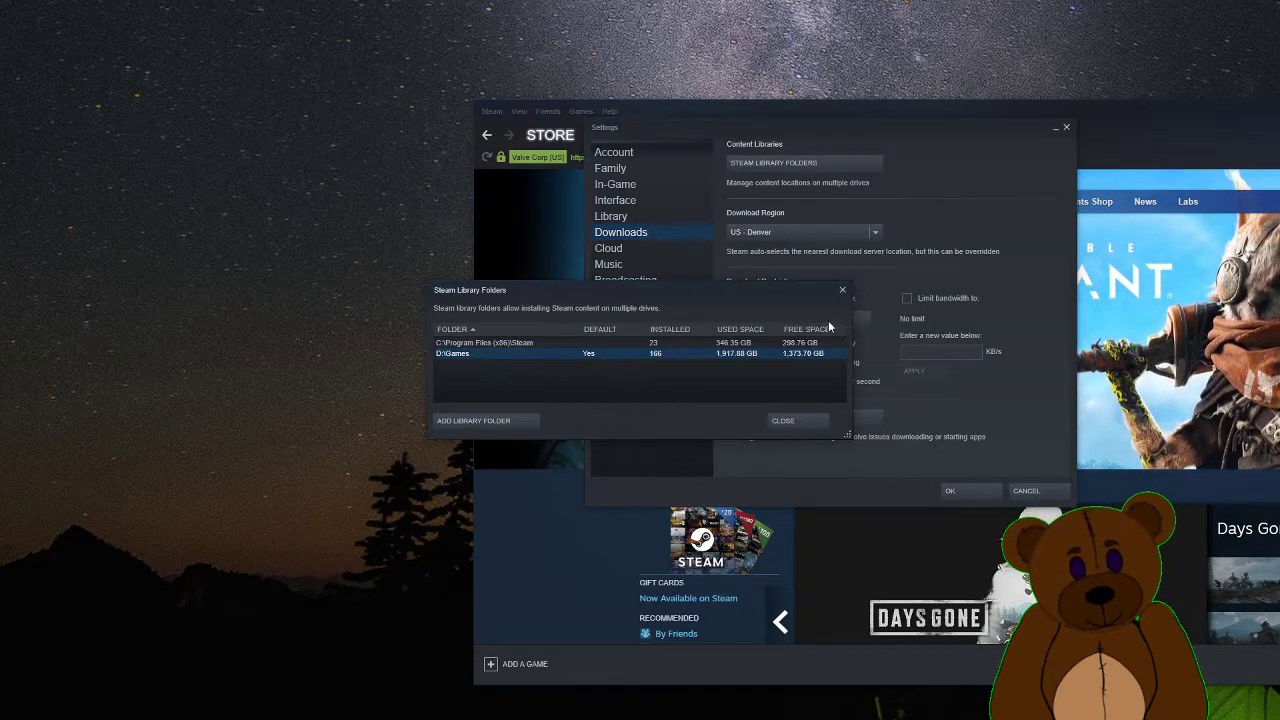
{"action": "left_click", "coordinate": [843, 290]}
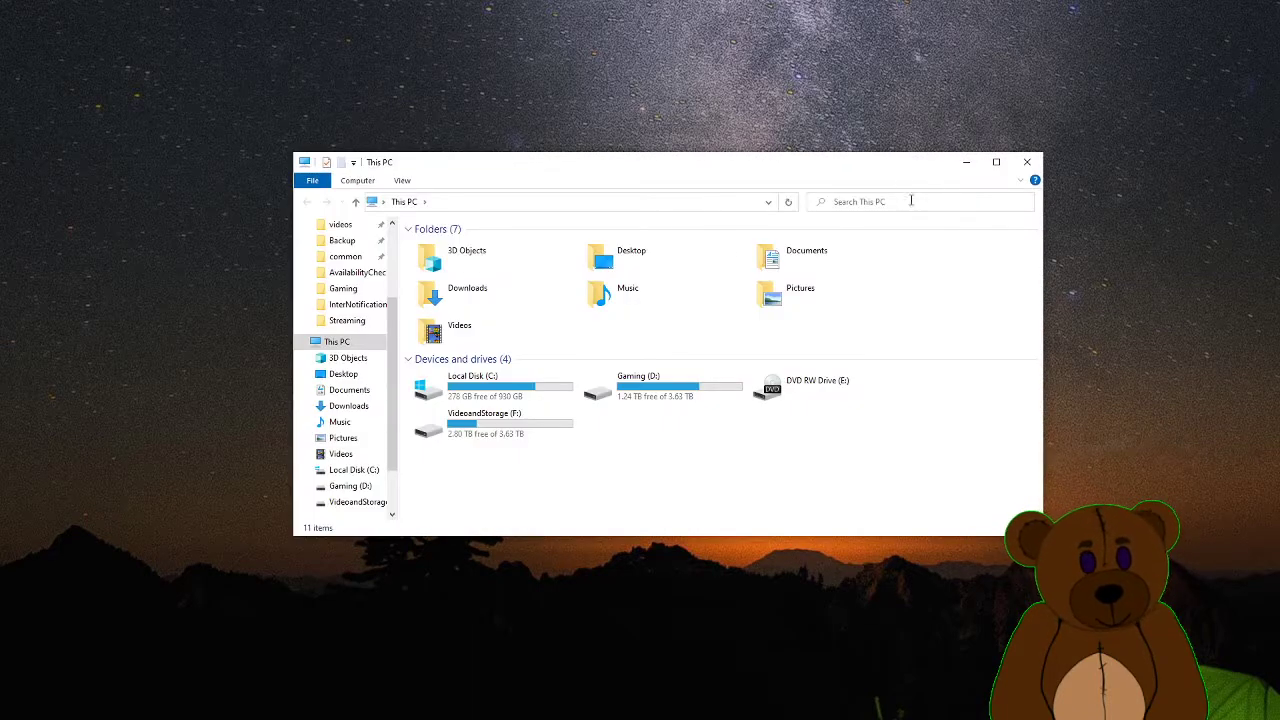
- Browse to Gaming (D:) > Games > steamapps > common
{"action": "double_click", "coordinate": [641, 398]}
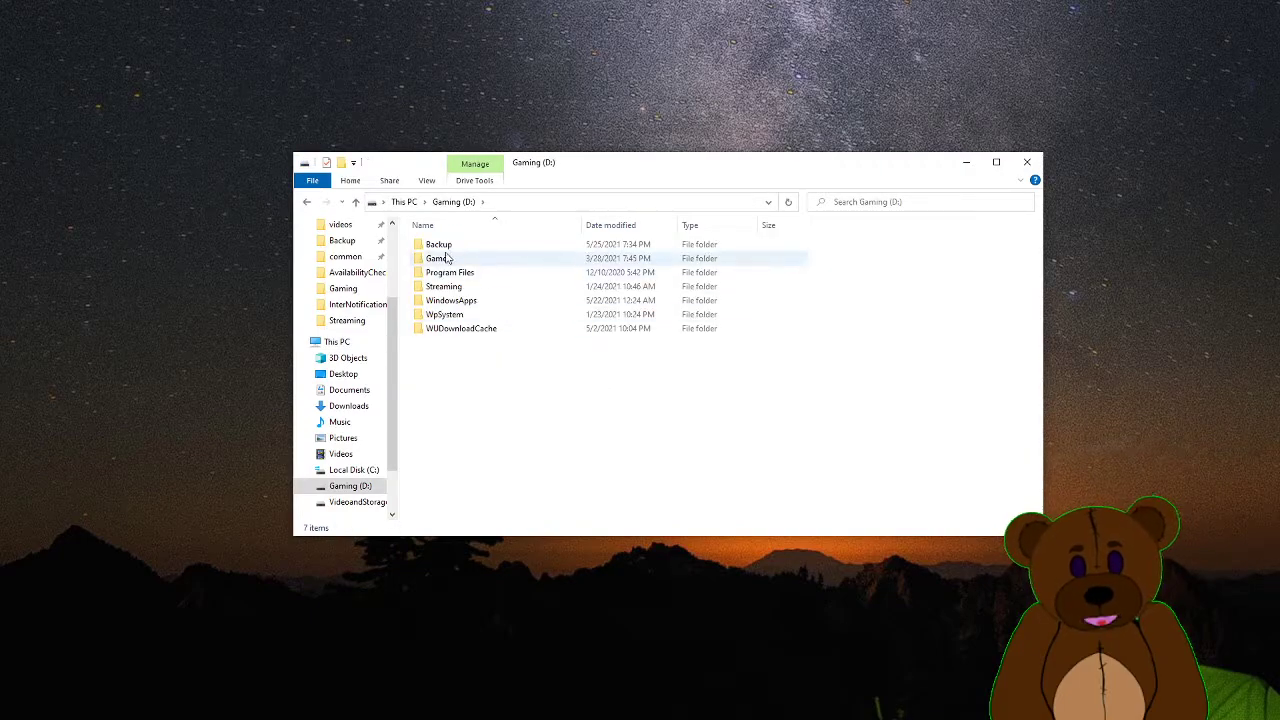
{"action": "double_click", "coordinate": [444, 257]}
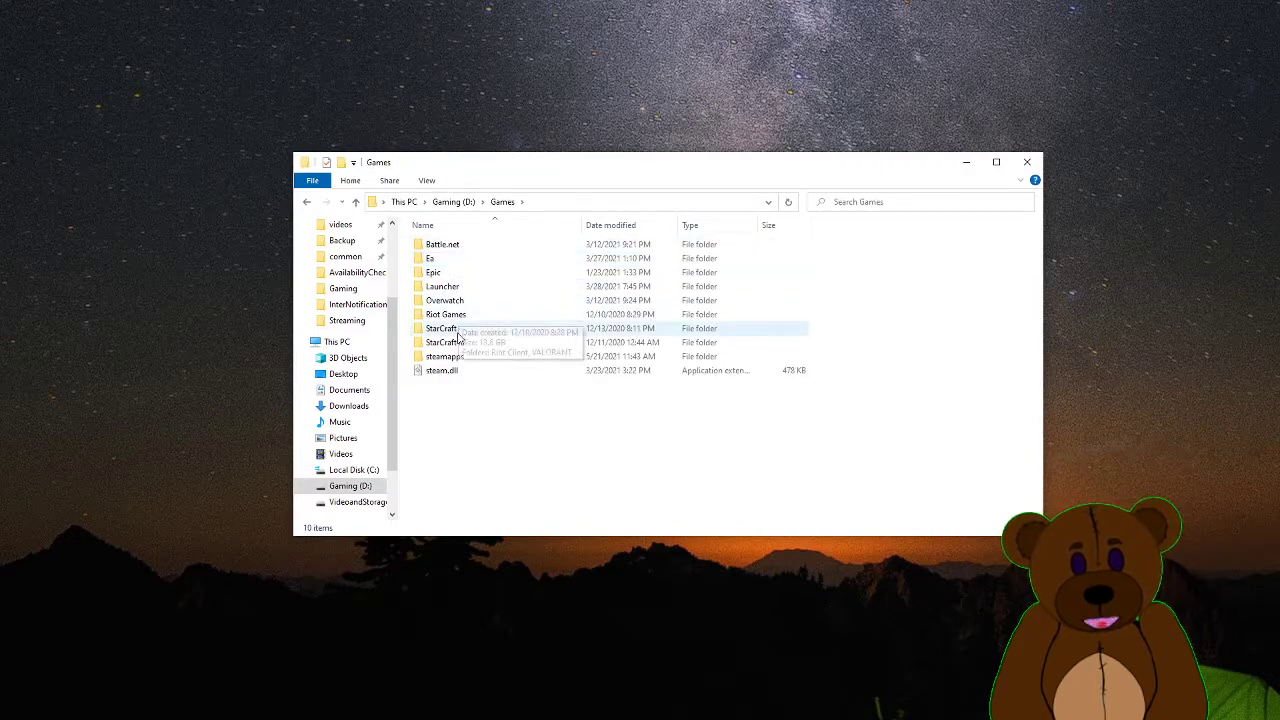
{"action": "double_click", "coordinate": [451, 358]}
{"action": "left_click", "coordinate": [446, 246]}
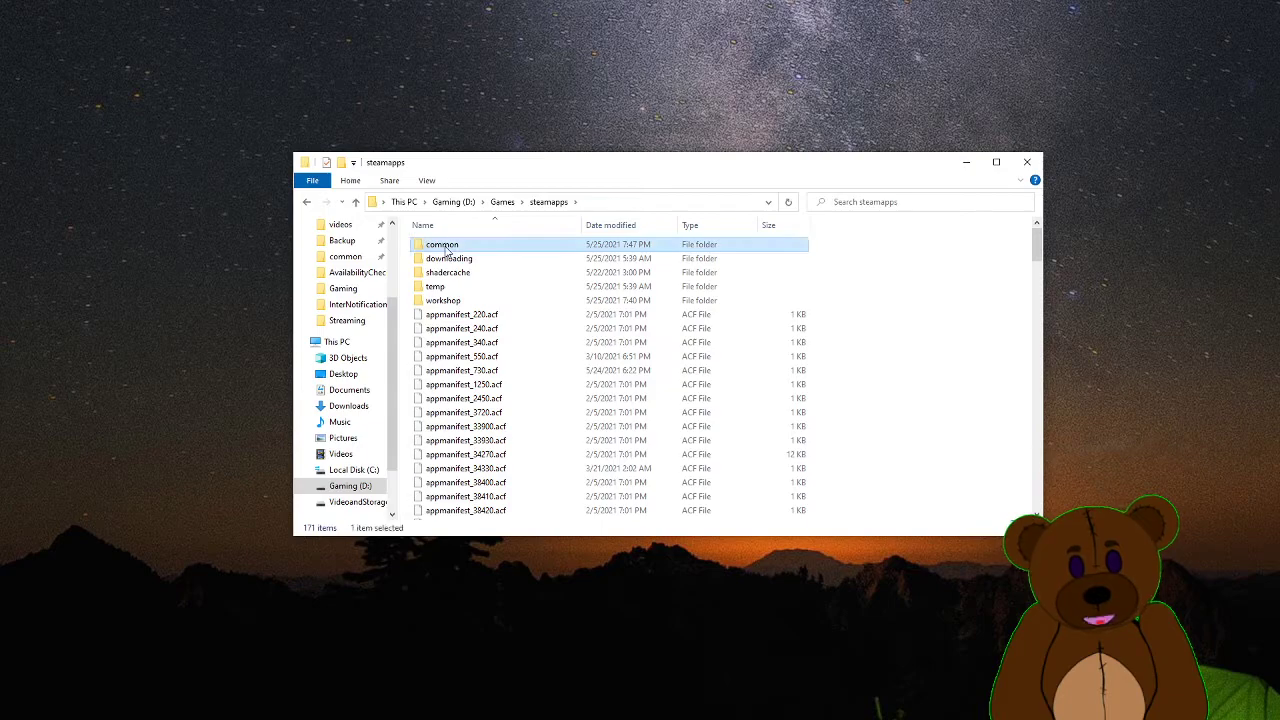
{"action": "double_click", "coordinate": [446, 247]}
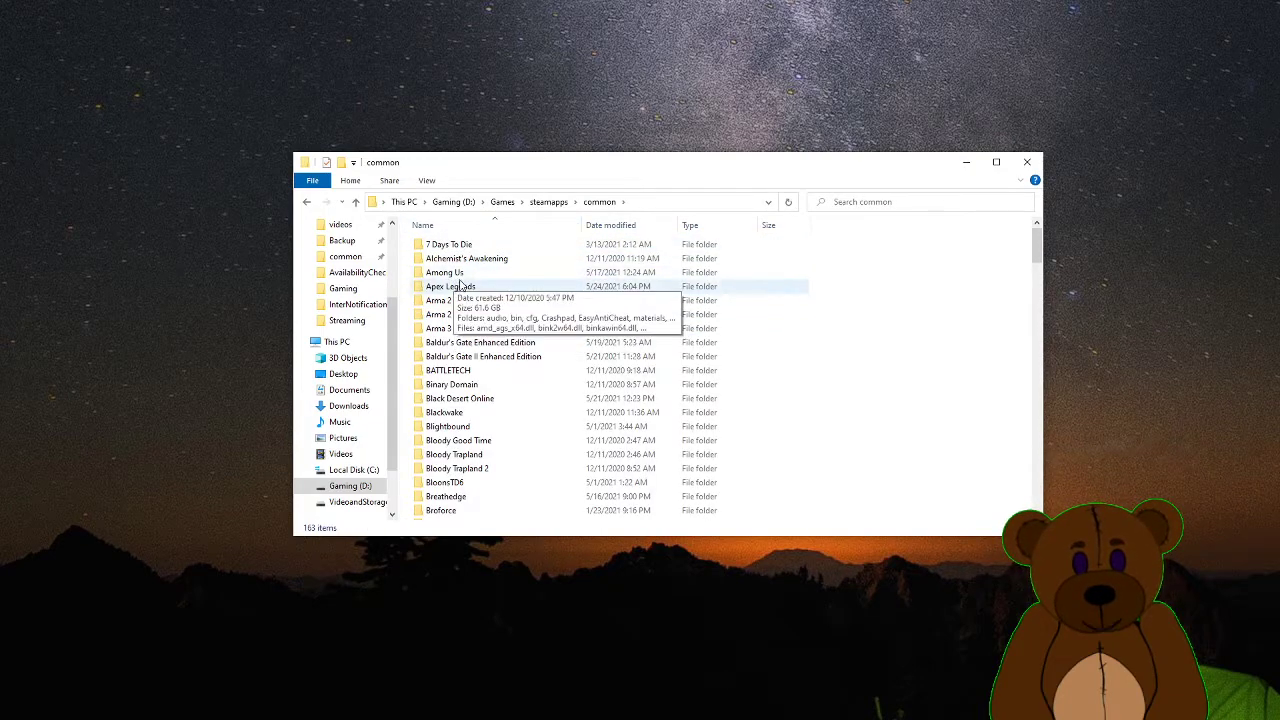
- Copy and paste the Among Us folder there, creating 'Among Us - Copy'
{"action": "right_click", "coordinate": [448, 276]}
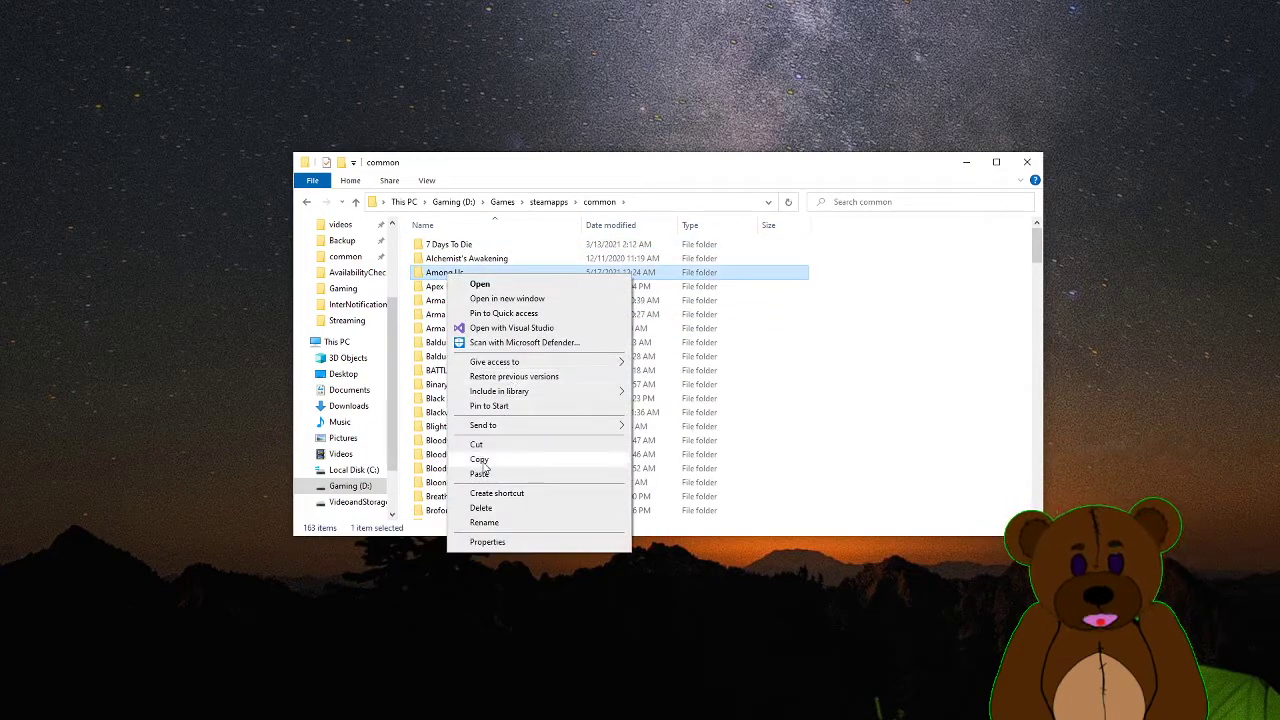
{"action": "left_click", "coordinate": [586, 464]}
{"action": "right_click", "coordinate": [900, 337]}
{"action": "left_click", "coordinate": [958, 424]}
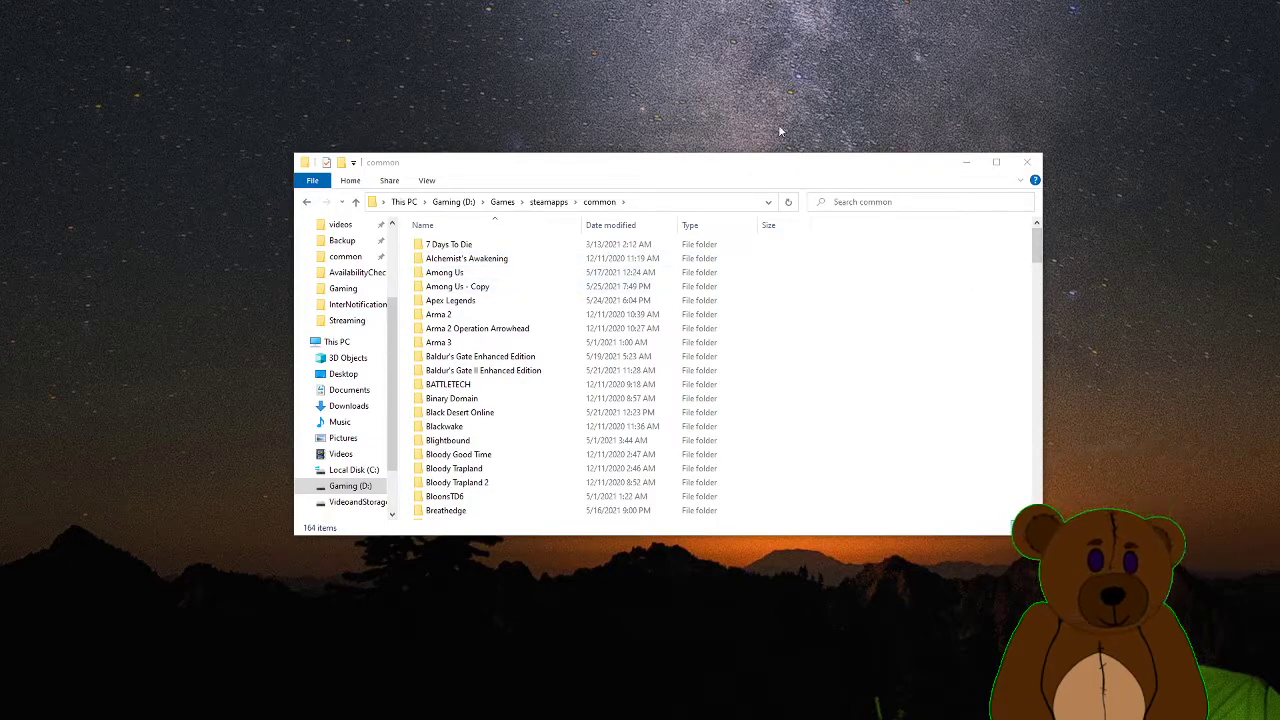
{"action": "left_click", "coordinate": [457, 286]}
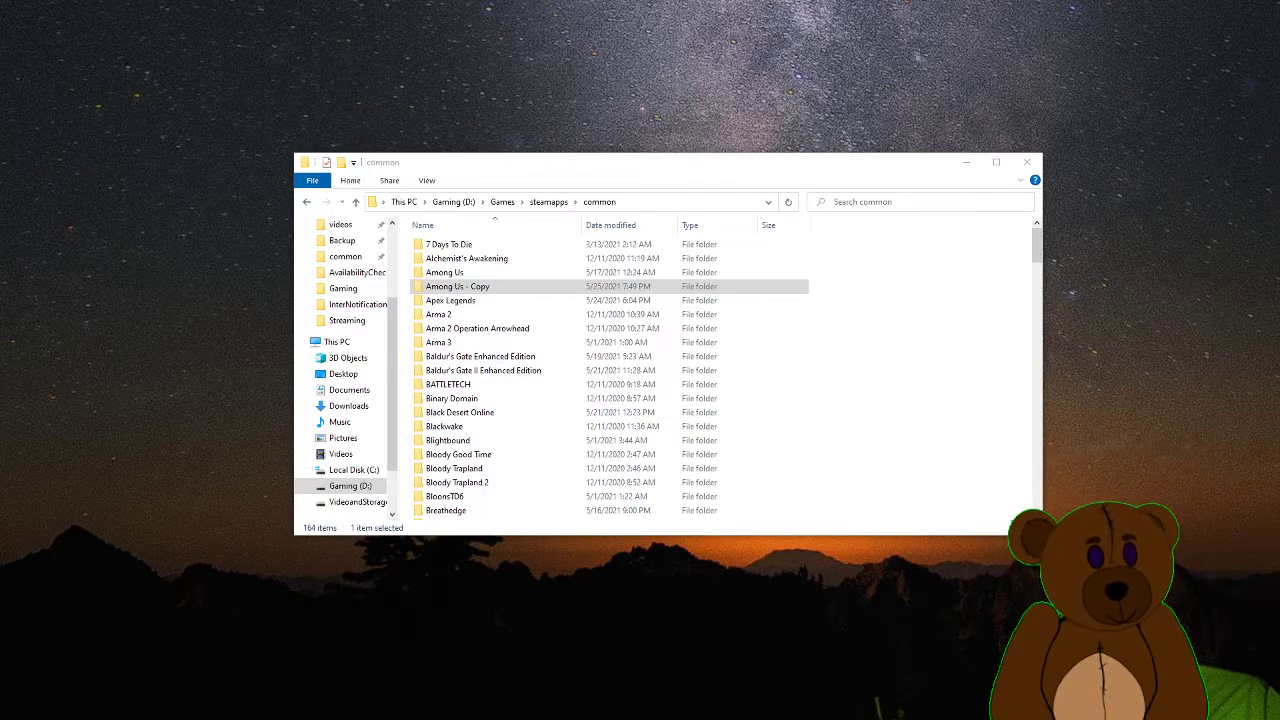
- Maximize Chrome and run a Google search for 'among us mods'
{"action": "left_click_drag", "start_coordinate": [1270, 275], "coordinate": [455, 3]}
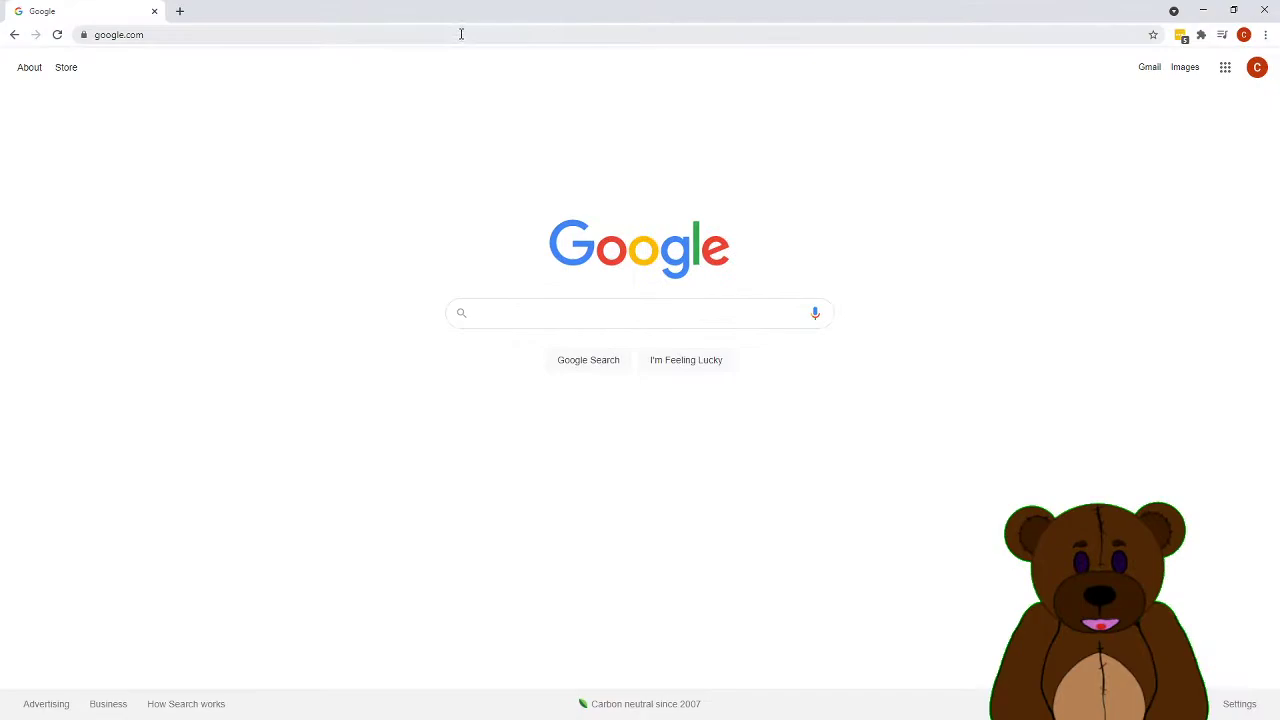
{"action": "left_click", "coordinate": [542, 310]}
{"action": "type", "text": "a m"}
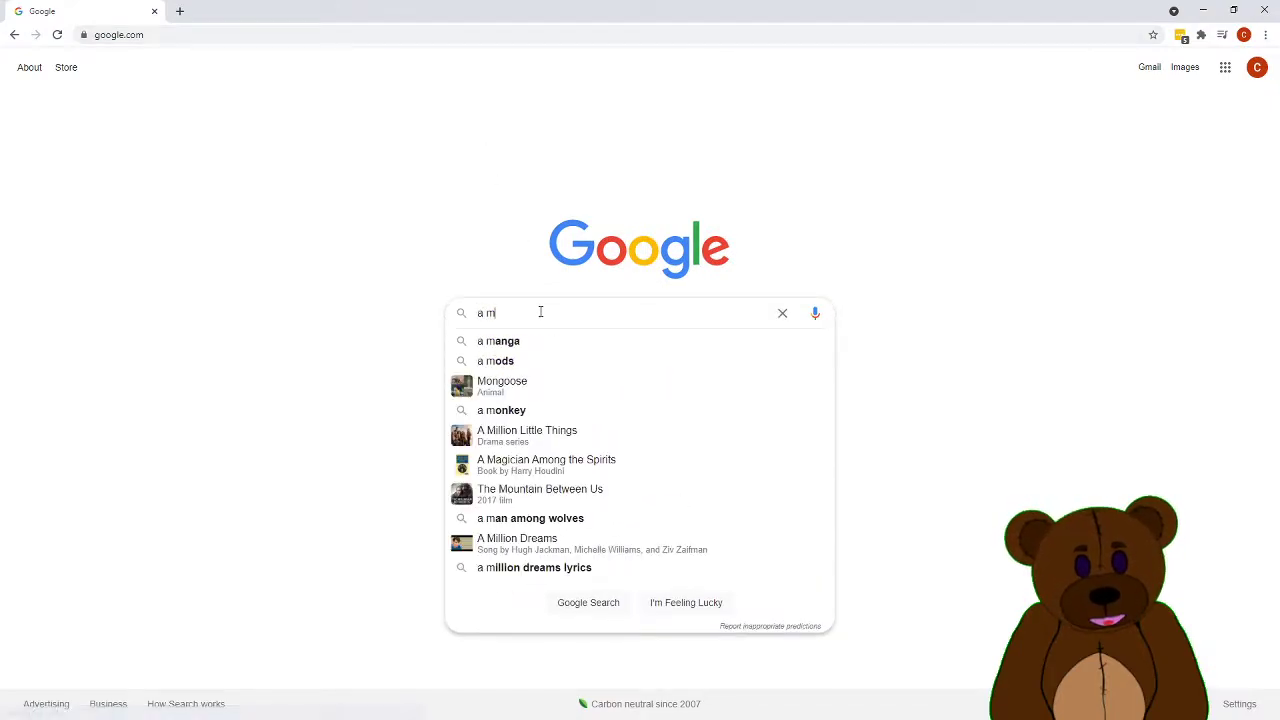
{"action": "key", "text": "BackSpace"}
{"action": "type", "text": "mong"}
{"action": "key", "text": "Down"}
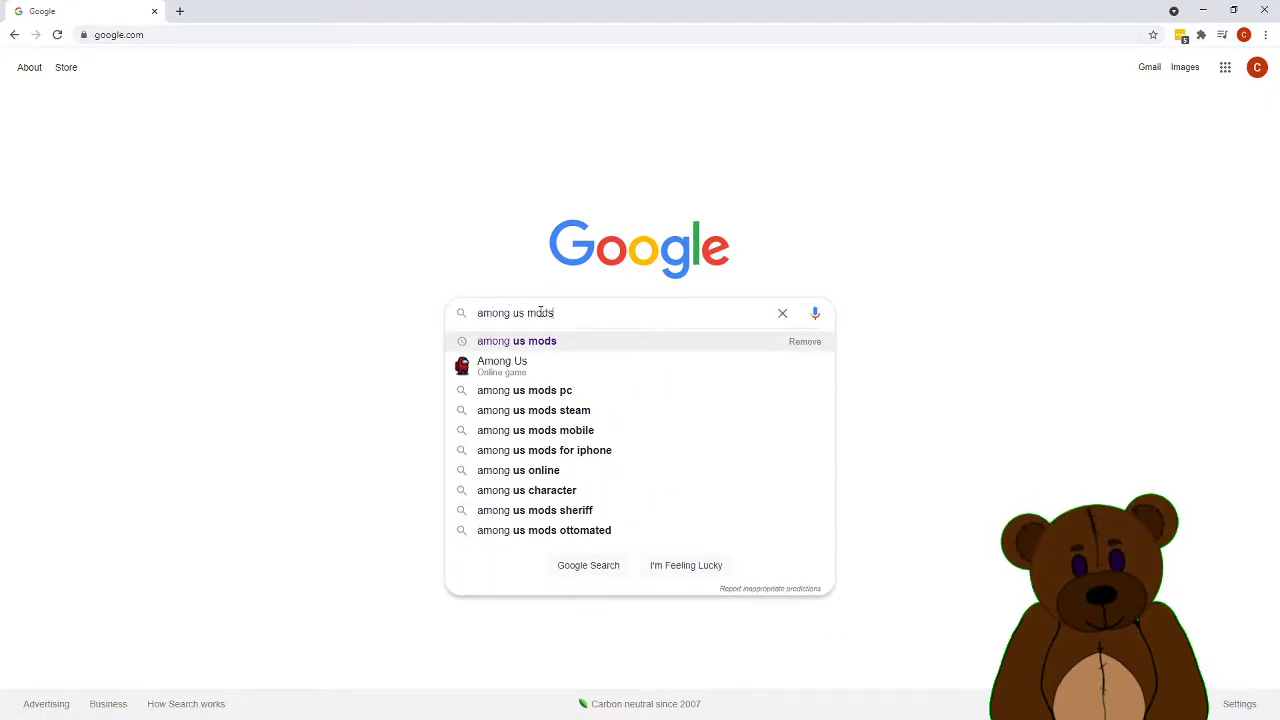
{"action": "key", "text": "Return"}
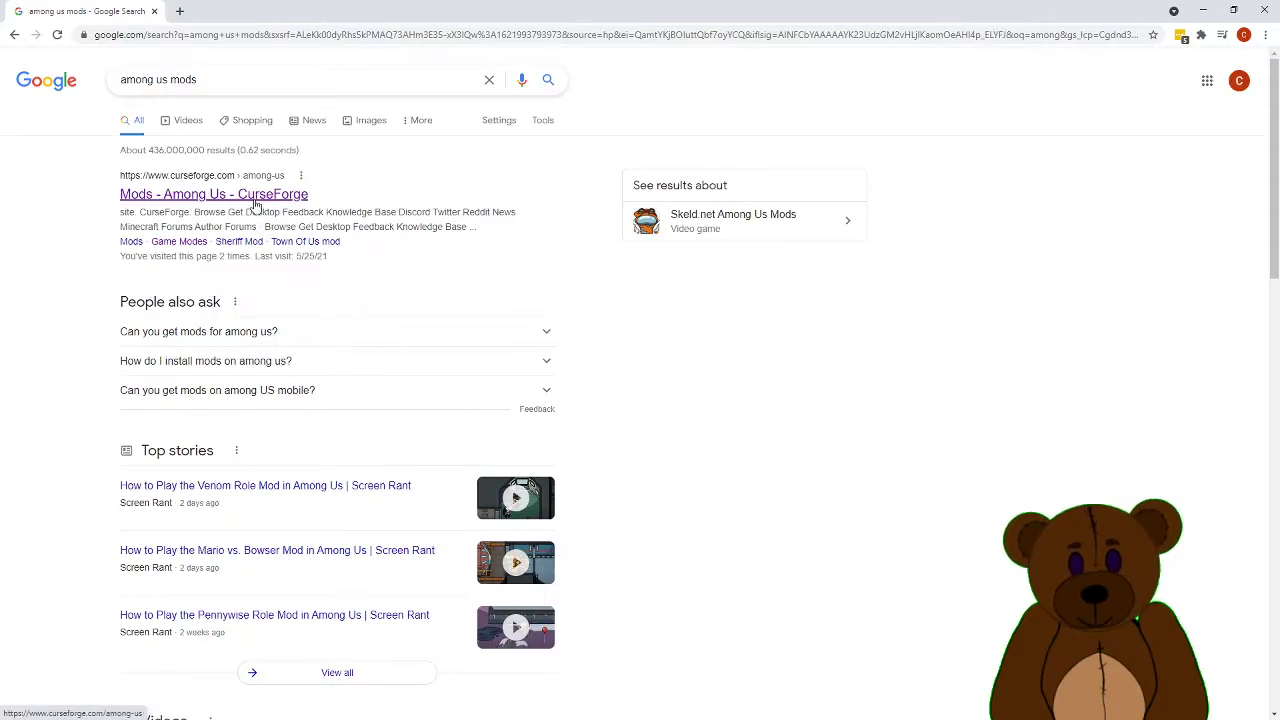
- Download the 17.2 MB Town Of Impostors zip from CurseForge's Among Us mods page, then minimize Chrome
{"action": "left_click", "coordinate": [203, 200]}
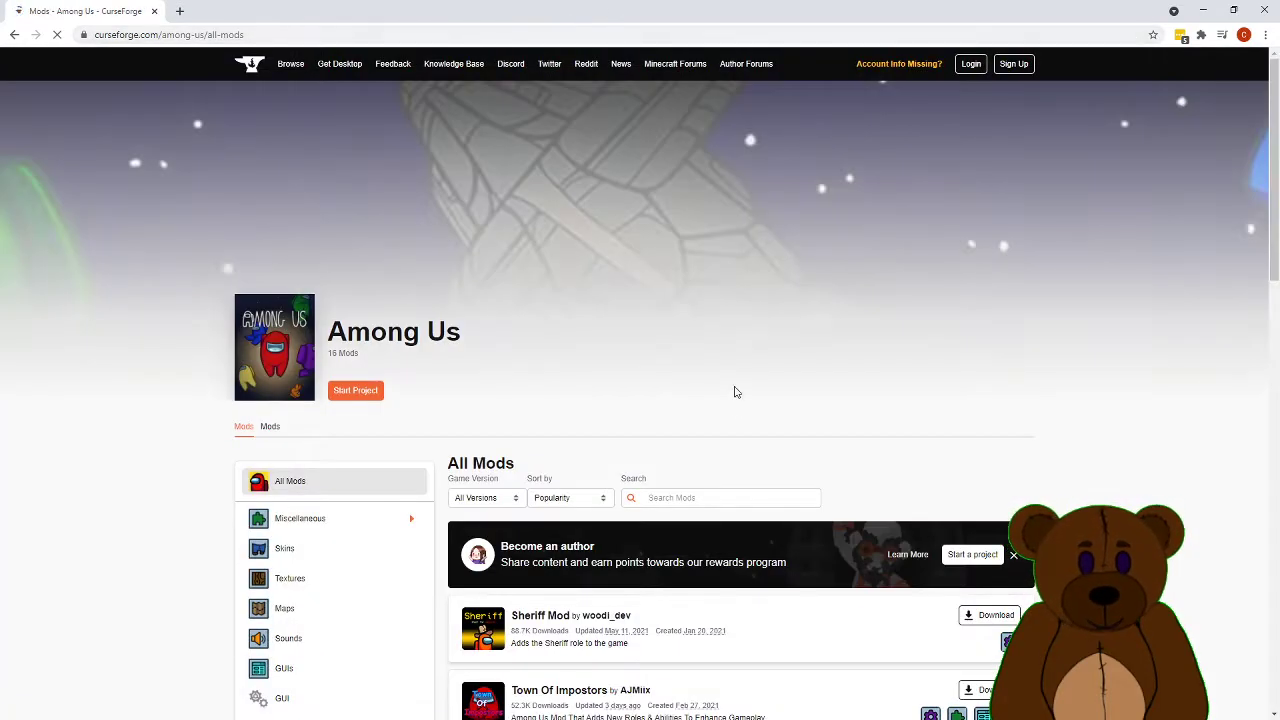
{"action": "scroll", "coordinate": [857, 500], "scroll_direction": "down", "scroll_amount": 3}
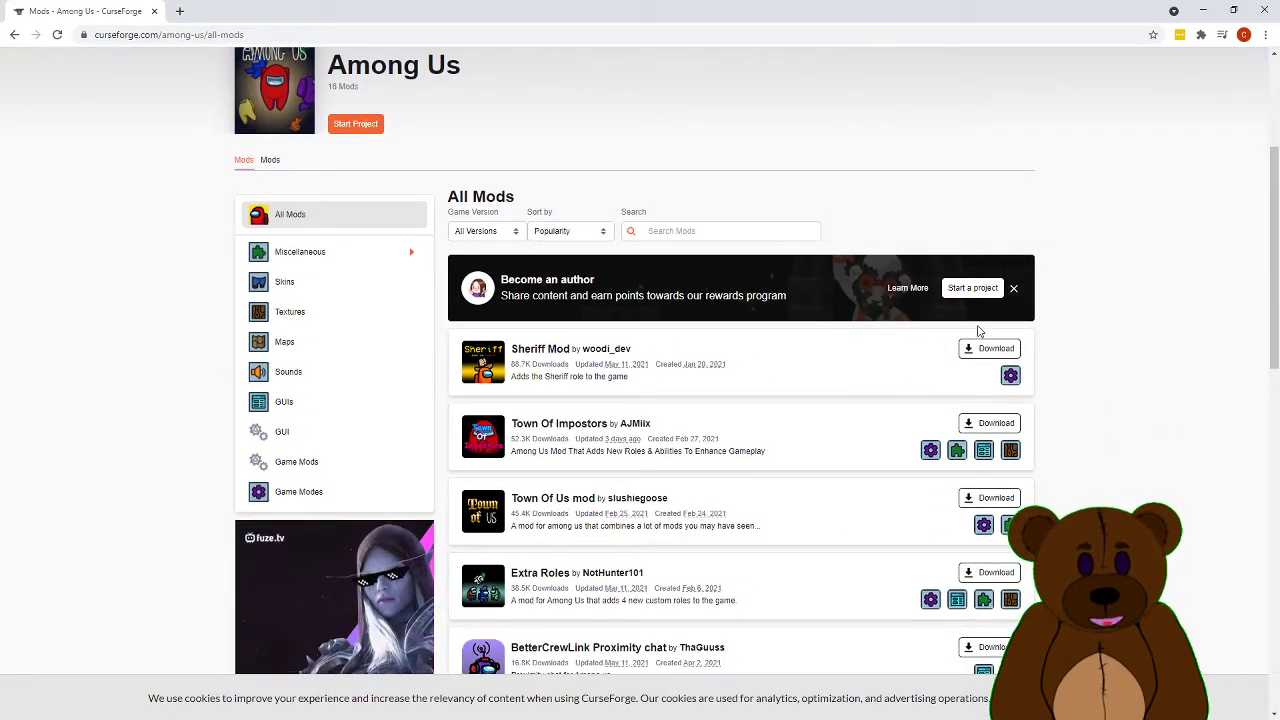
{"action": "left_click", "coordinate": [977, 428]}
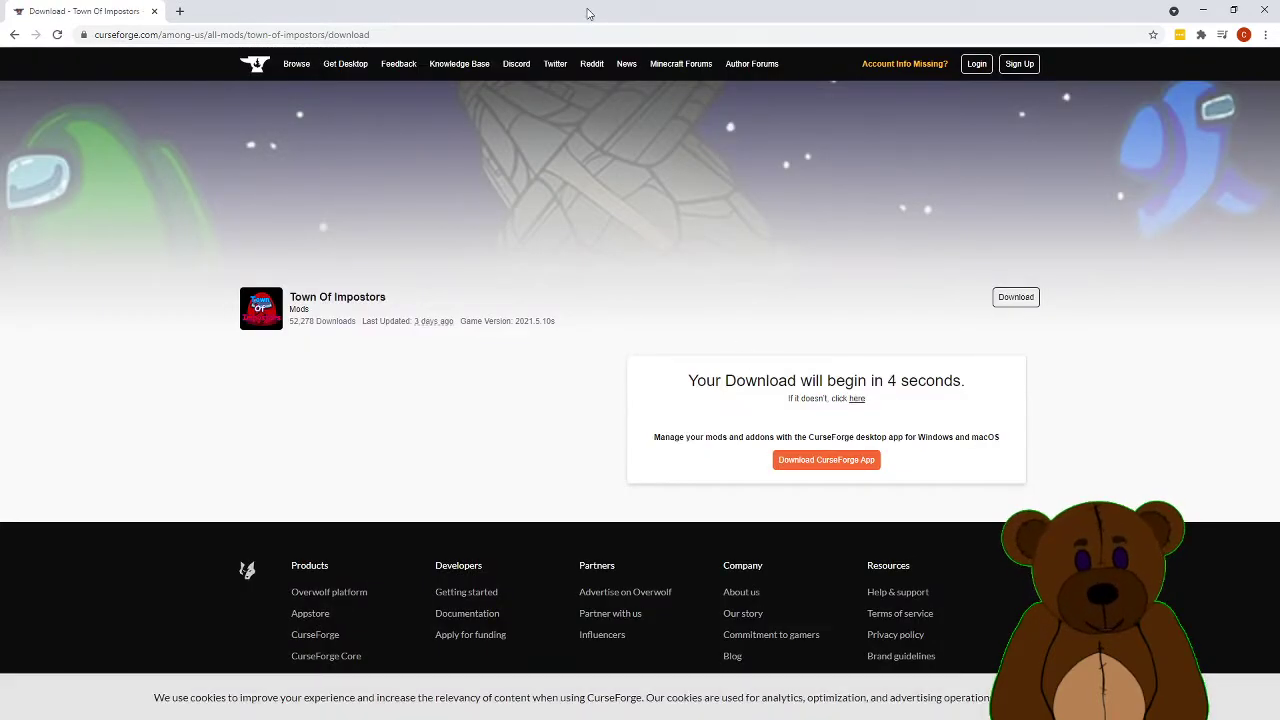
{"action": "left_click_drag", "start_coordinate": [592, 9], "coordinate": [686, 6]}
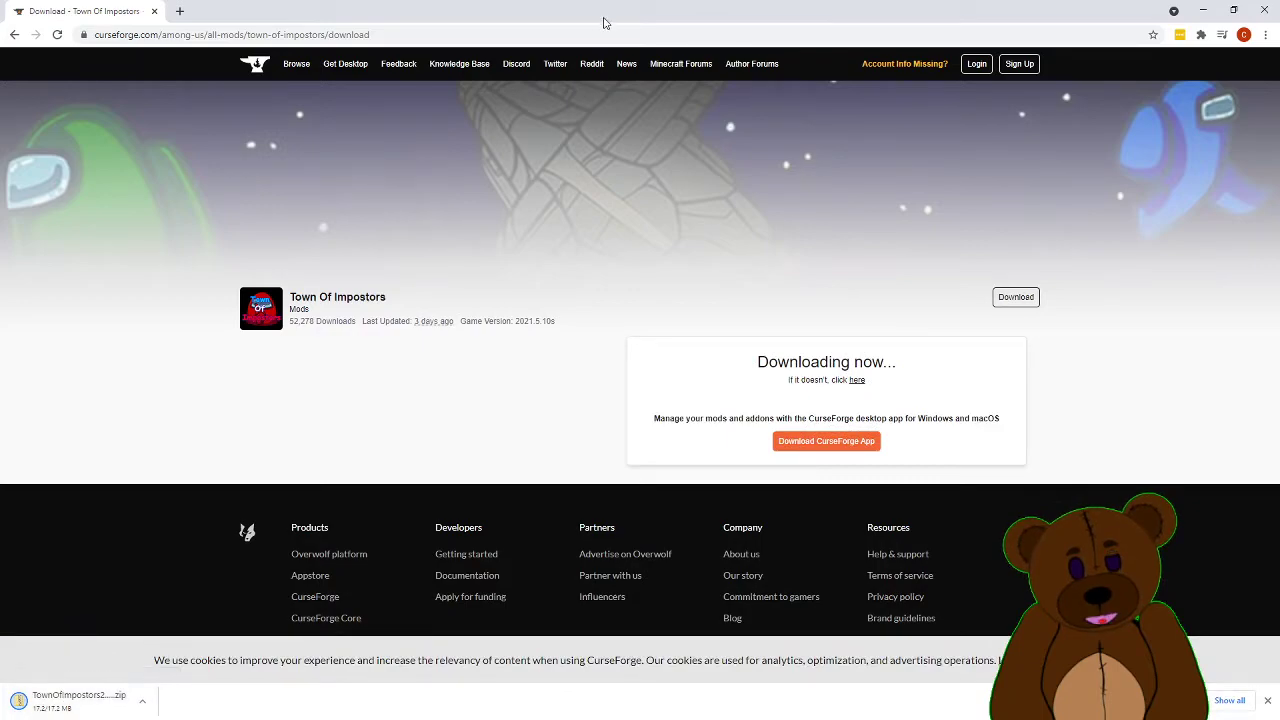
{"action": "left_click_drag", "start_coordinate": [606, 22], "coordinate": [797, 56]}
{"action": "left_click", "coordinate": [1063, 50]}
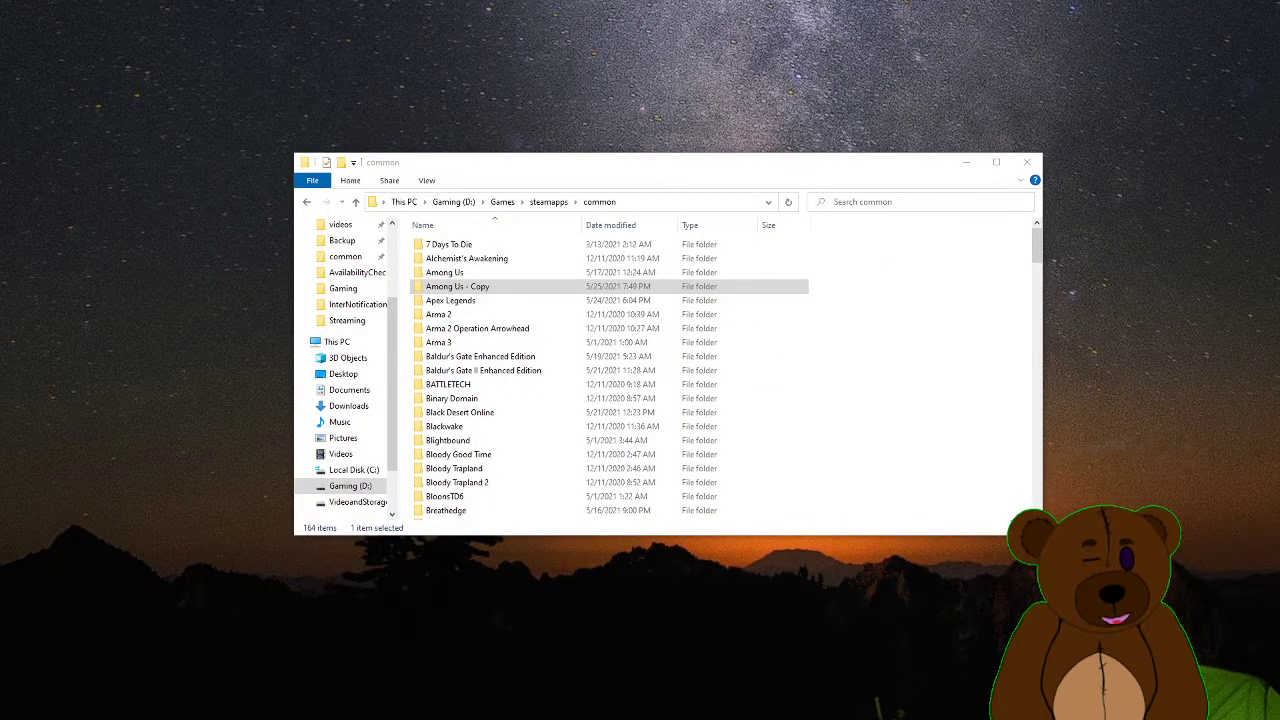
- Copy all seven Town Of Impostors files from the zip into the Among Us - Copy folder
{"action": "key", "text": "alt+Tab"}
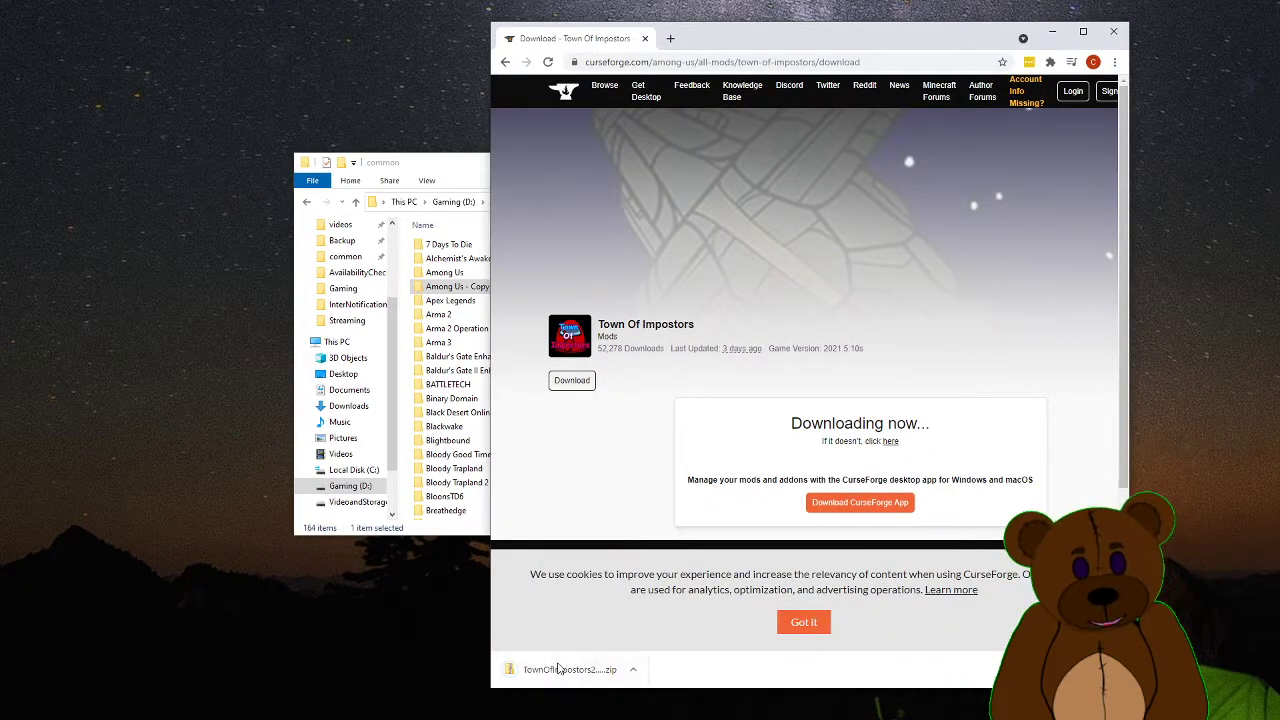
{"action": "right_click", "coordinate": [562, 668]}
{"action": "left_click", "coordinate": [612, 592]}
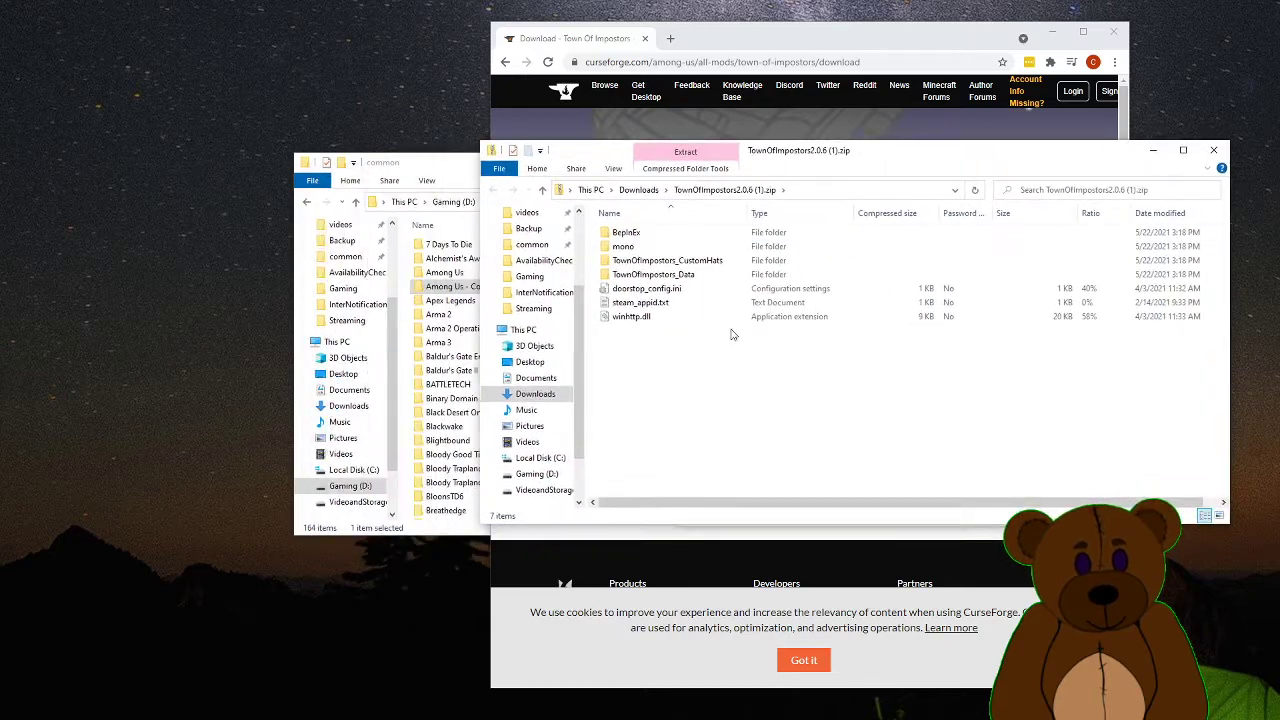
{"action": "left_click_drag", "start_coordinate": [633, 436], "coordinate": [645, 228]}
{"action": "right_click", "coordinate": [637, 271]}
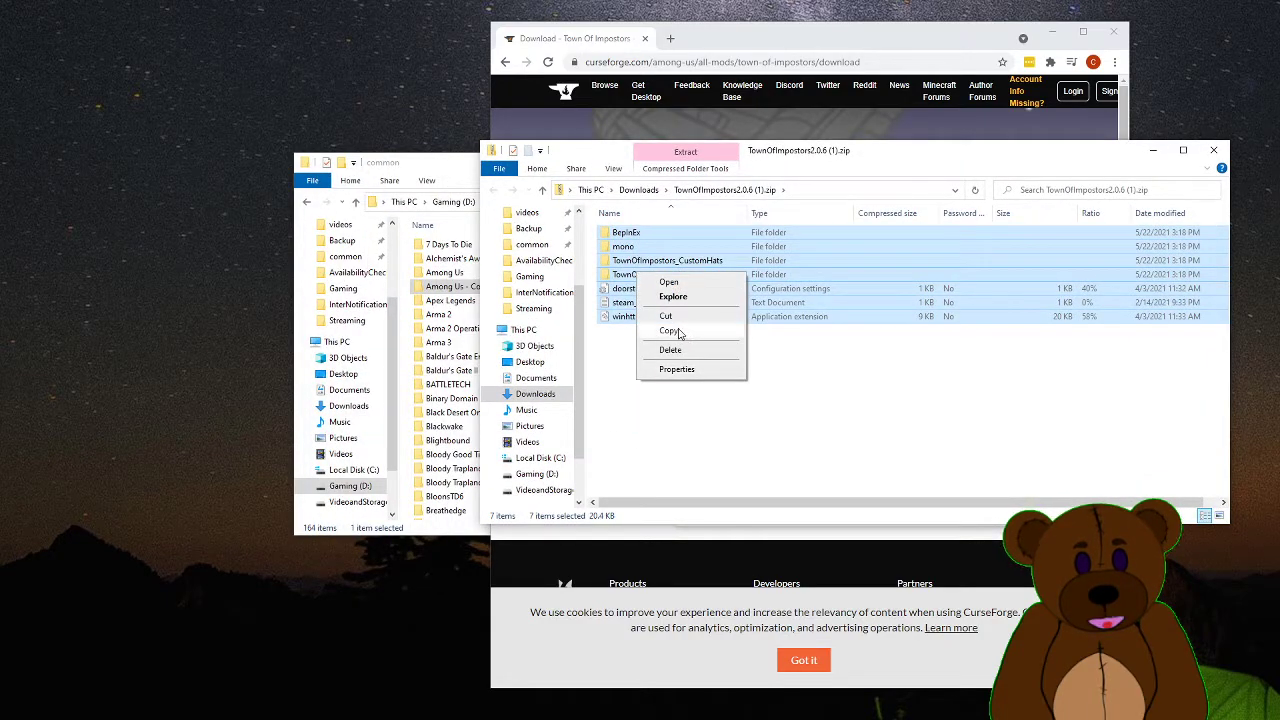
{"action": "left_click", "coordinate": [672, 330]}
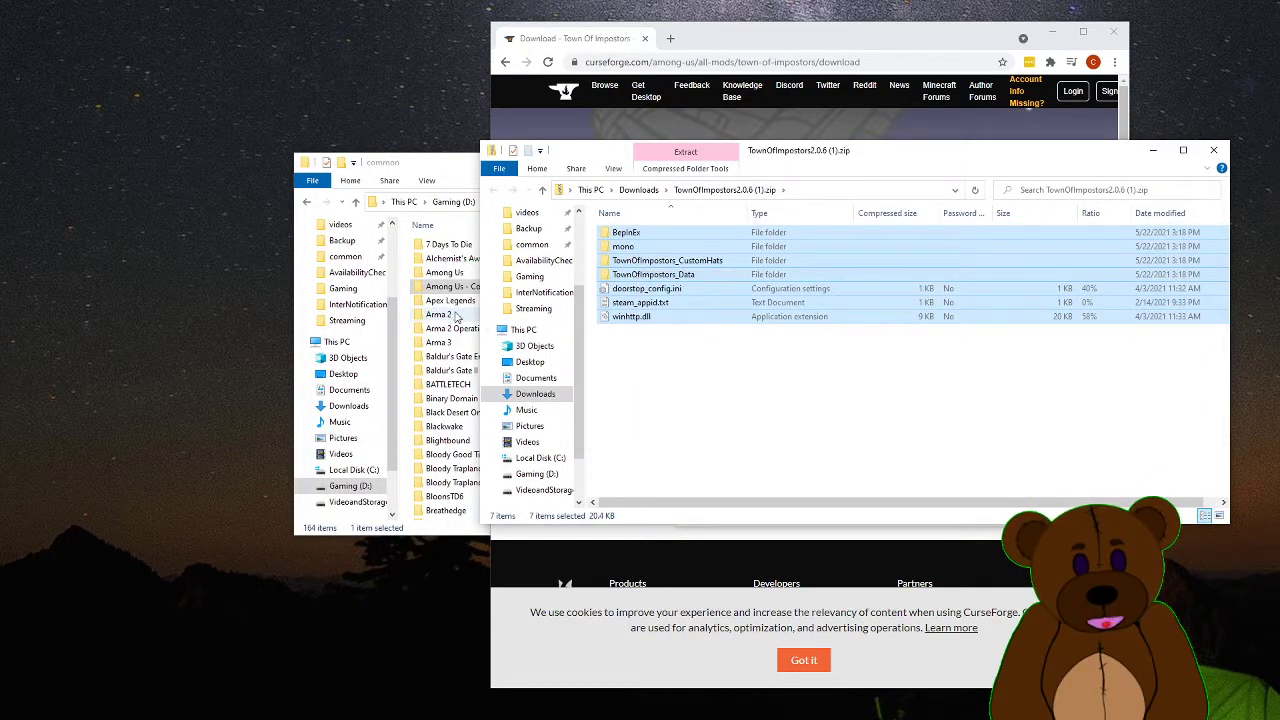
{"action": "double_click", "coordinate": [448, 285]}
{"action": "right_click", "coordinate": [466, 447]}
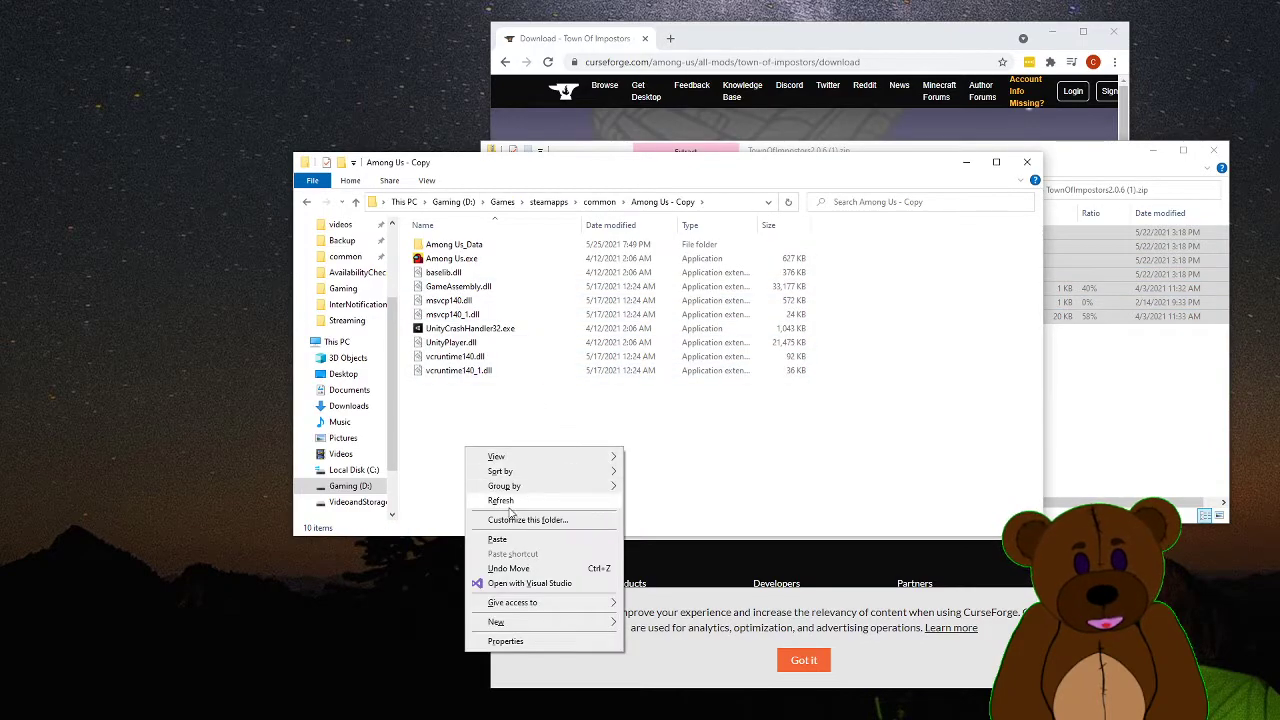
{"action": "left_click", "coordinate": [595, 534]}
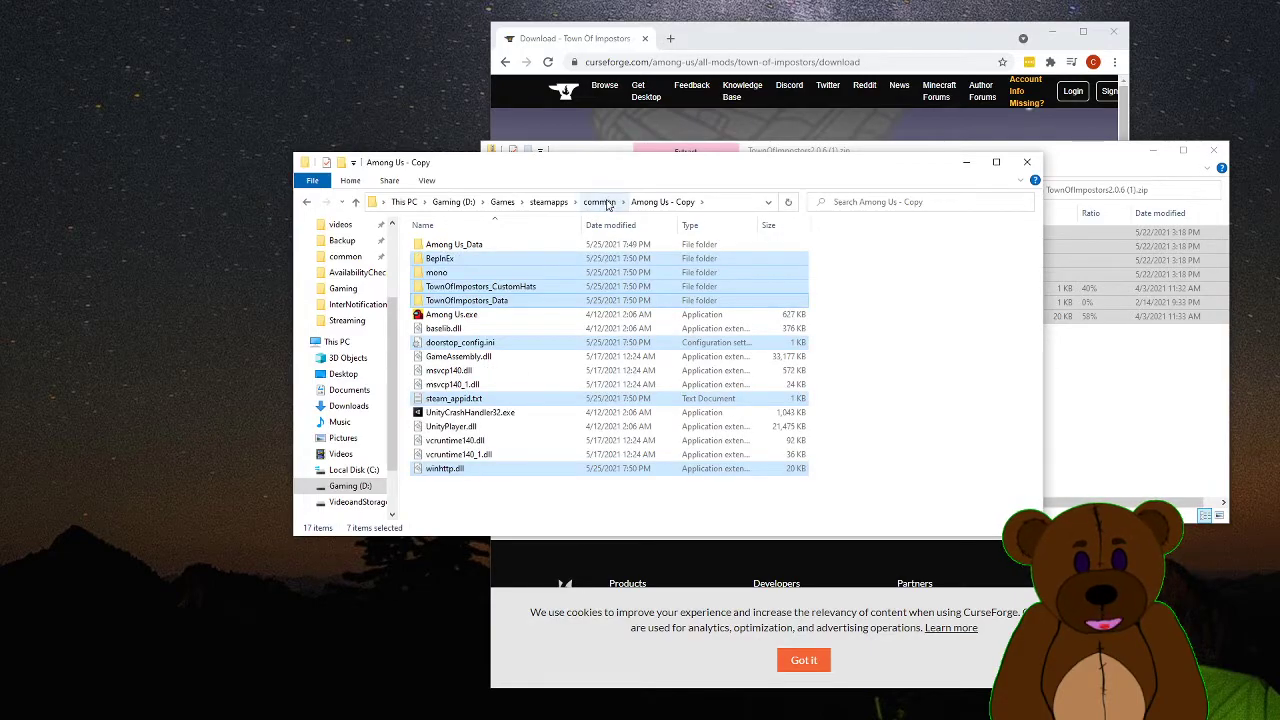
- Rename the Among Us - Copy folder in common to 'Among Us - Town'
{"action": "left_click", "coordinate": [600, 202]}
{"action": "right_click", "coordinate": [486, 288]}
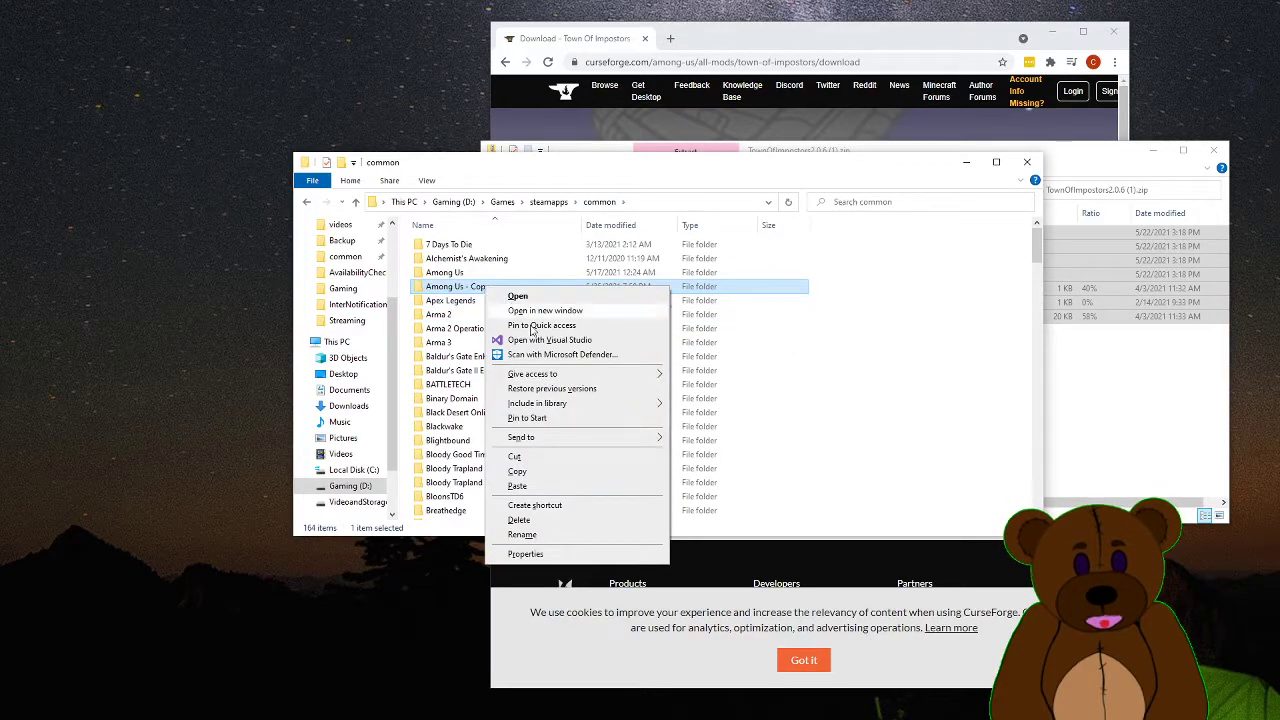
{"action": "left_click", "coordinate": [522, 535]}
{"action": "left_click", "coordinate": [498, 287]}
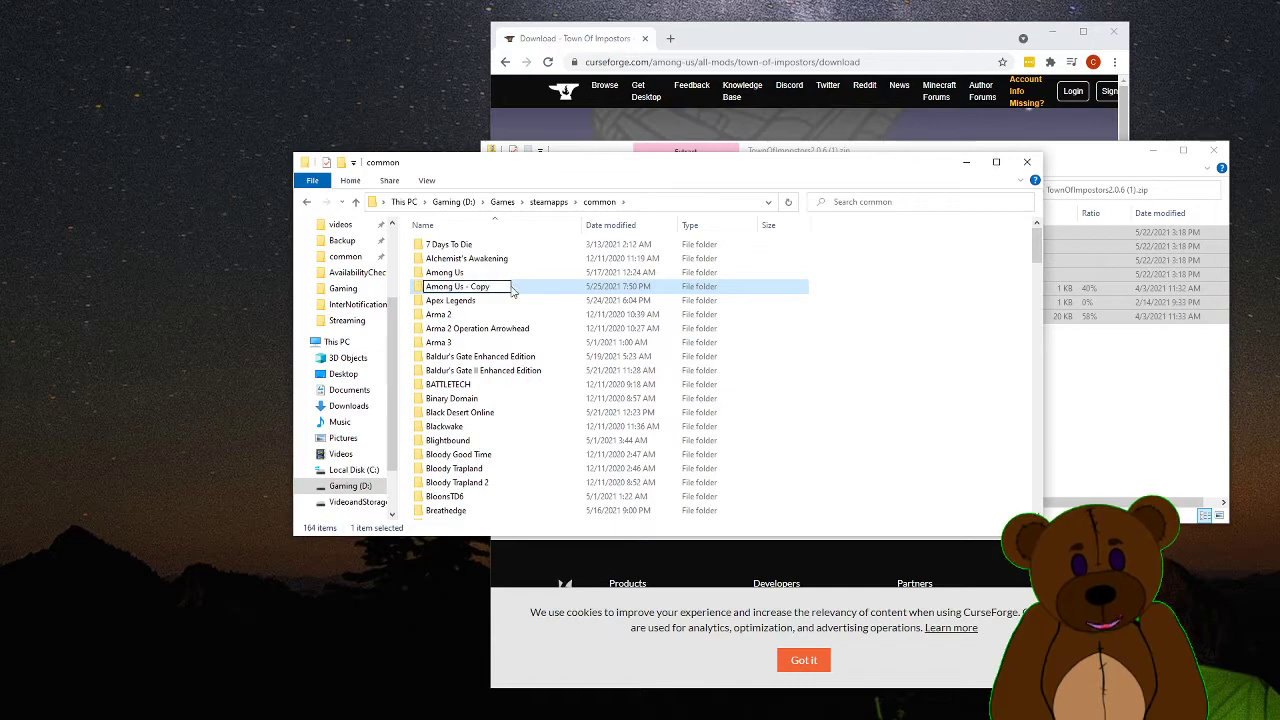
{"action": "key", "text": "BackSpace"}
{"action": "type", "text": "T"}
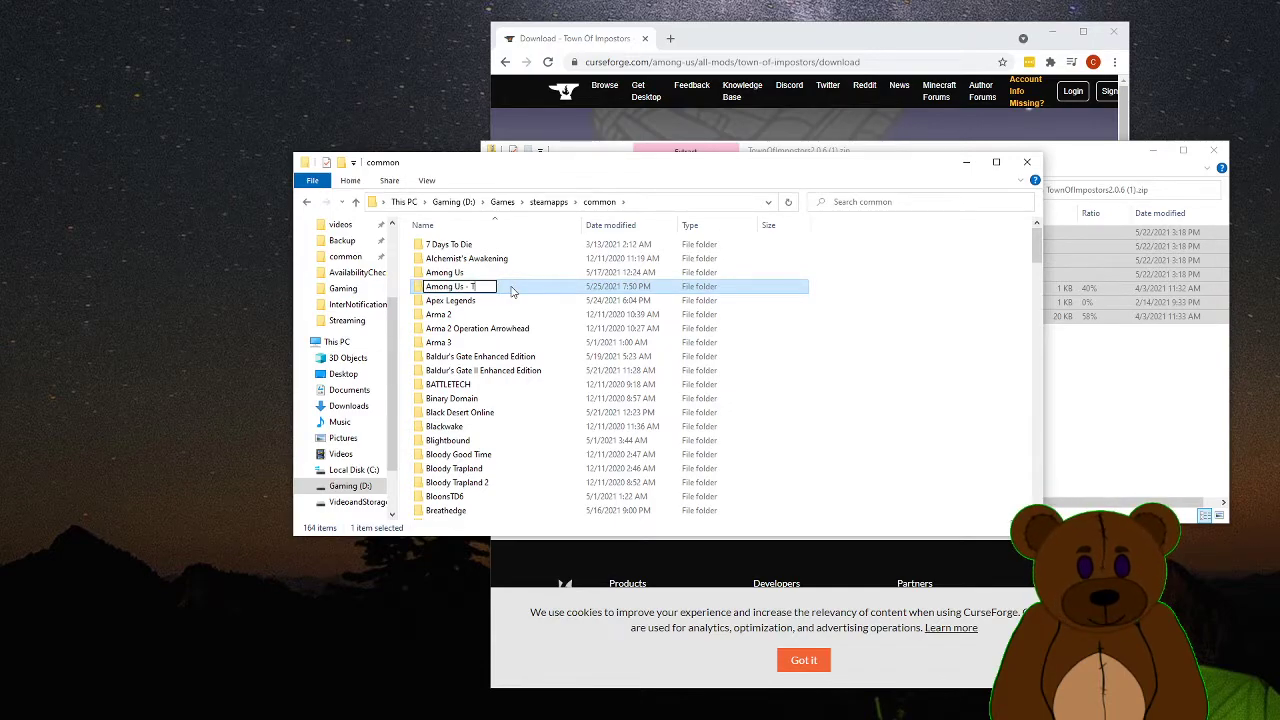
{"action": "type", "text": "own"}
{"action": "left_click", "coordinate": [948, 282]}
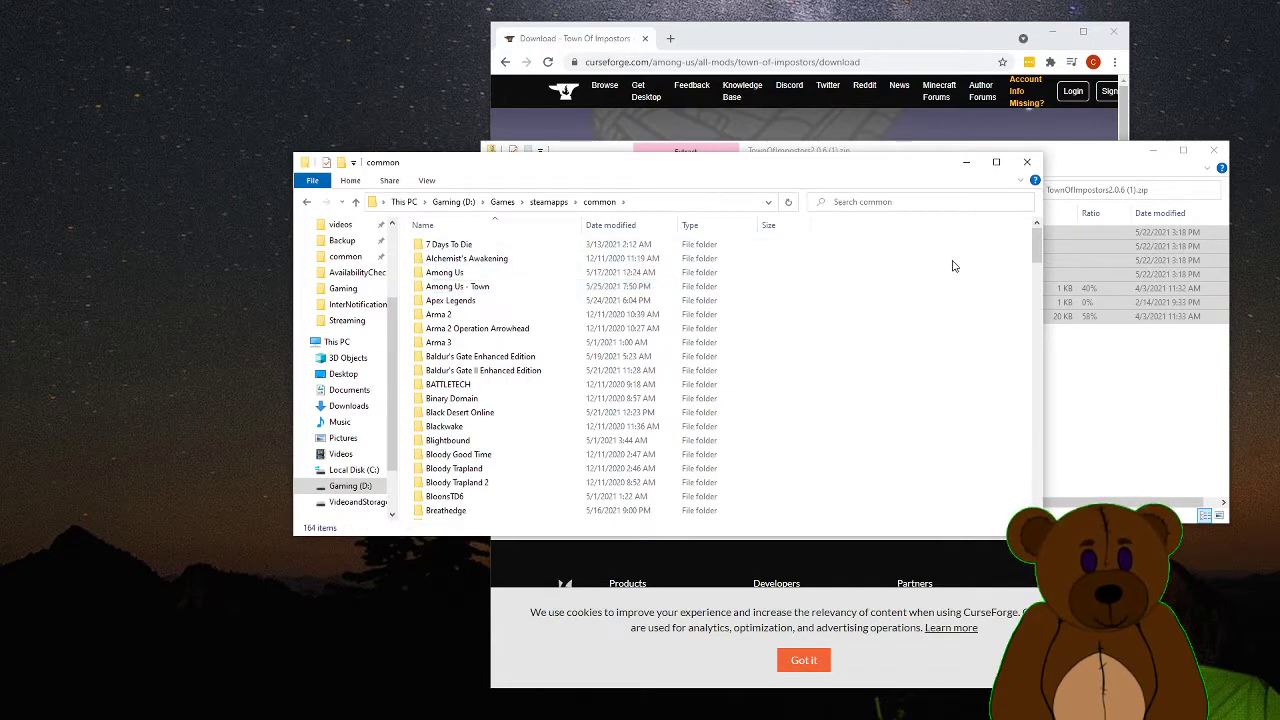
- Close the zip and CurseForge browser windows, then select the Among Us - Town folder
{"action": "left_click", "coordinate": [1193, 155]}
{"action": "left_click", "coordinate": [1213, 150]}
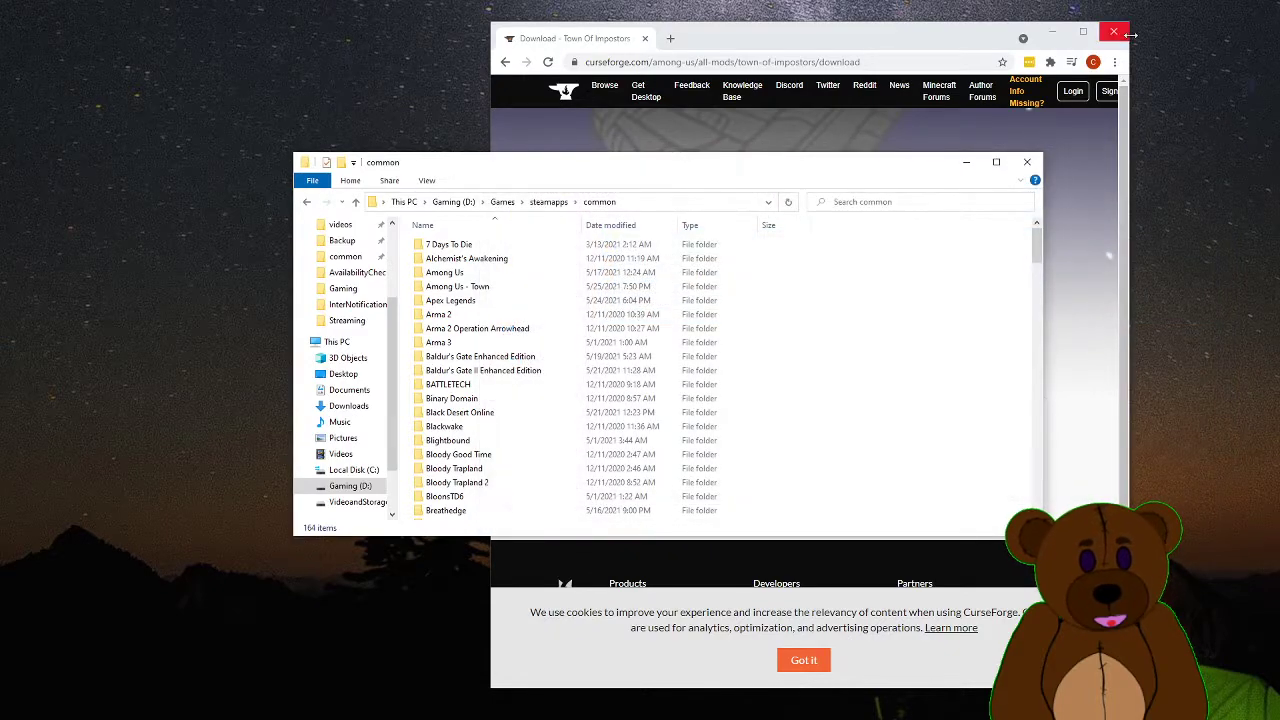
{"action": "left_click", "coordinate": [1113, 31]}
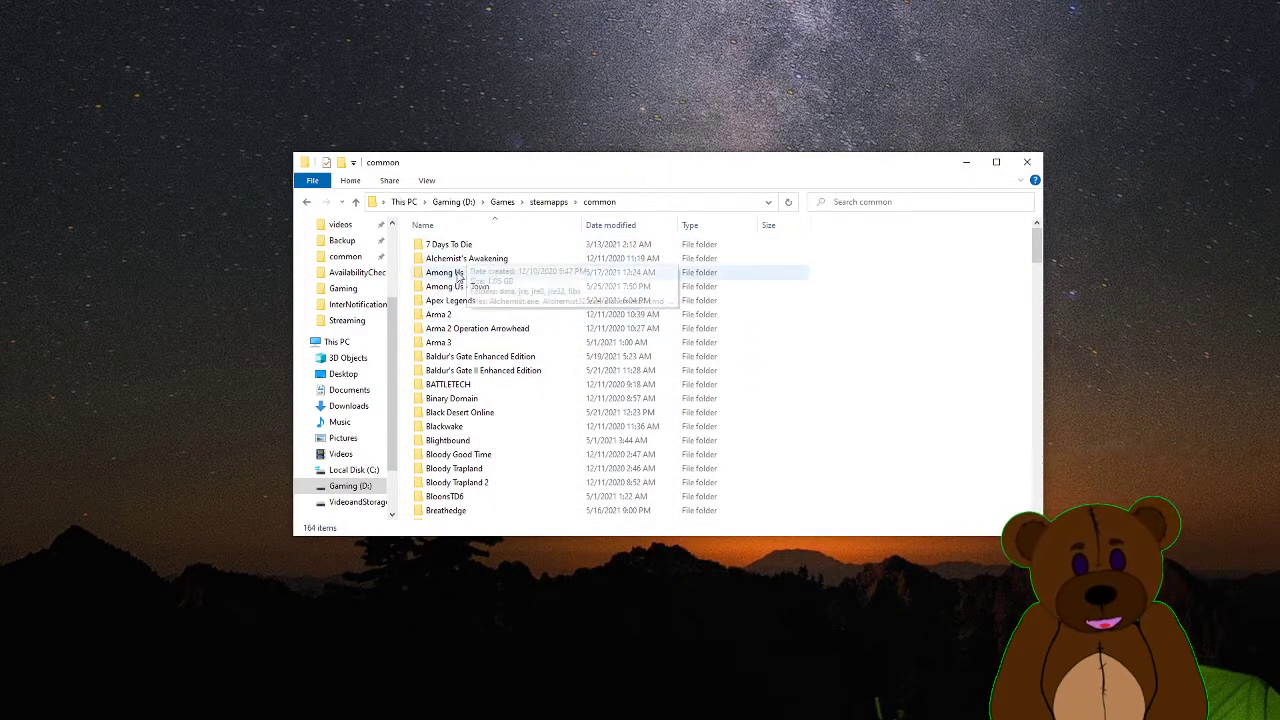
{"action": "left_click", "coordinate": [455, 288]}
- Run Among Us.exe from the Among Us - Town folder and wait for the Town Of Impostors v2.0.6 menu
{"action": "double_click", "coordinate": [454, 289]}
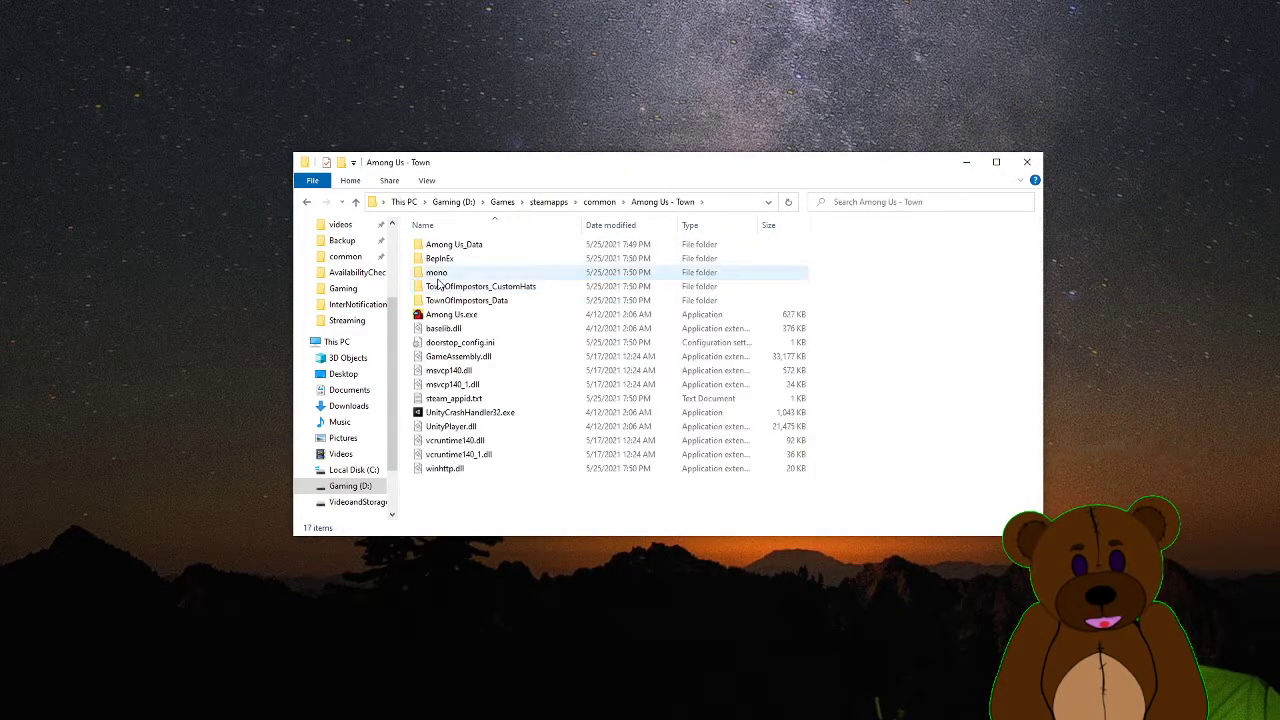
{"action": "left_click", "coordinate": [437, 318]}
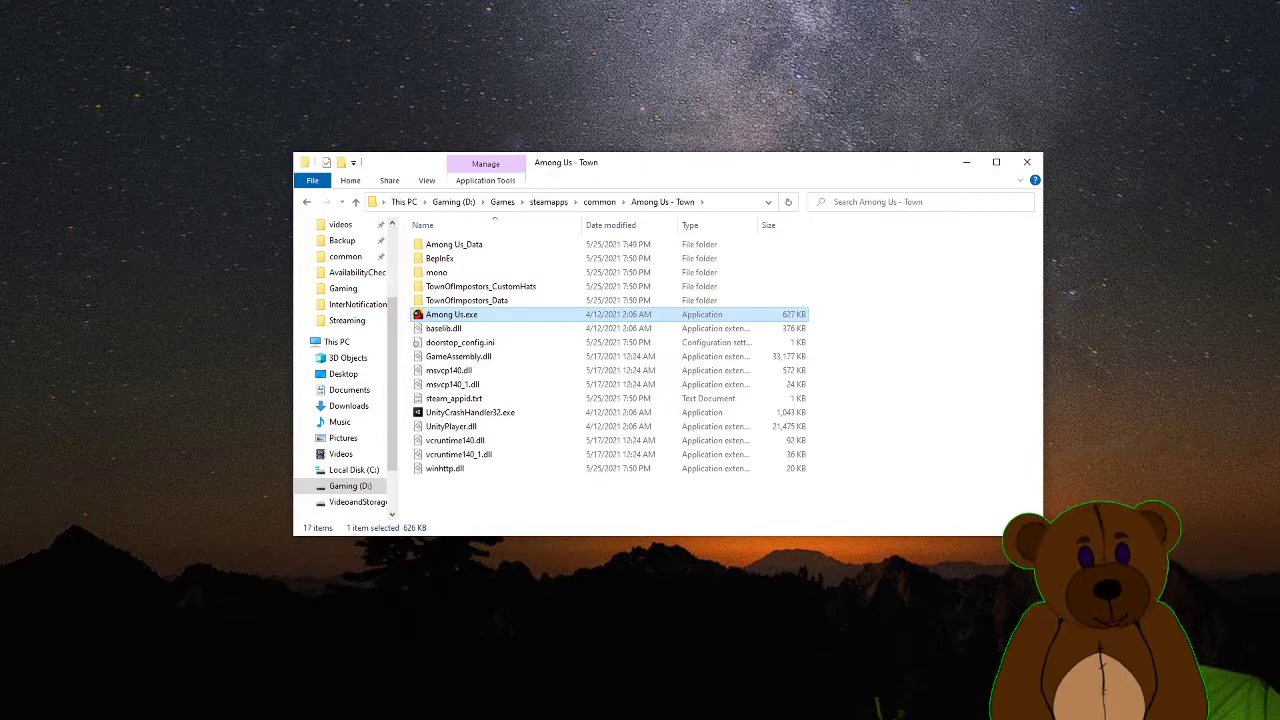
{"action": "left_click", "coordinate": [910, 481]}
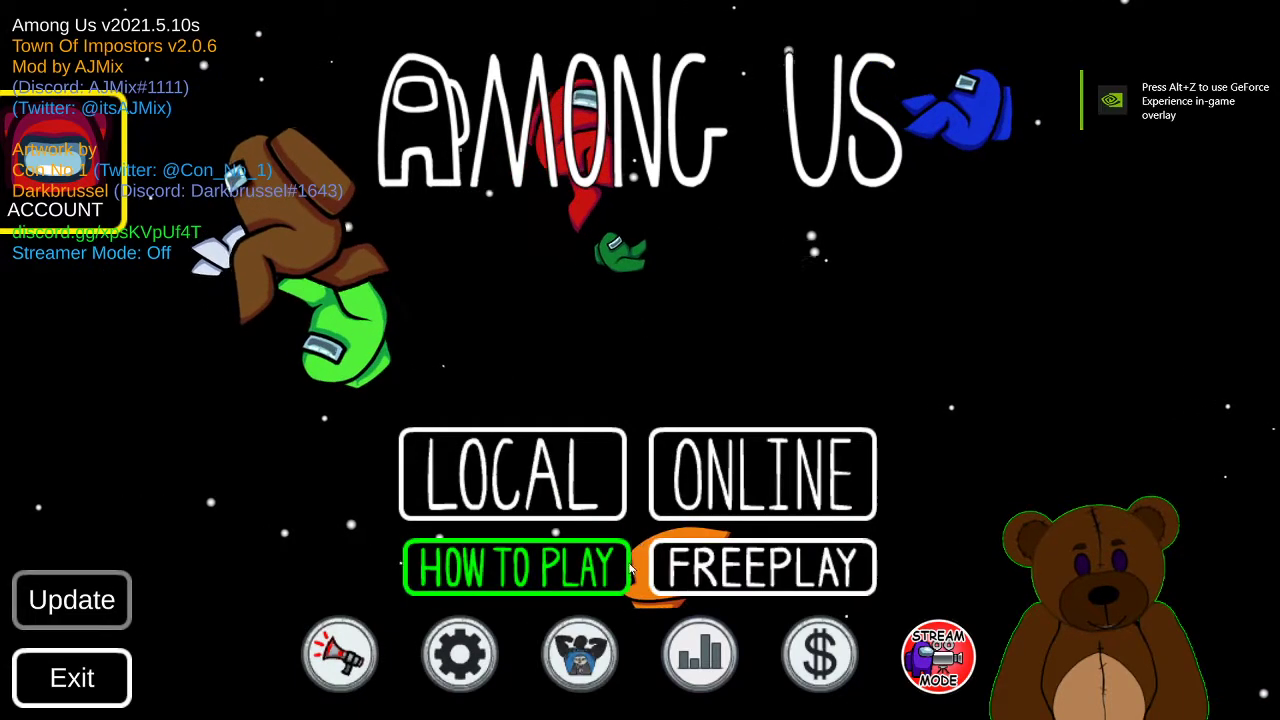
- Host a local game and walk the character off the dropship seat to the laptop box
{"action": "left_click", "coordinate": [567, 491]}
{"action": "left_click", "coordinate": [672, 266]}
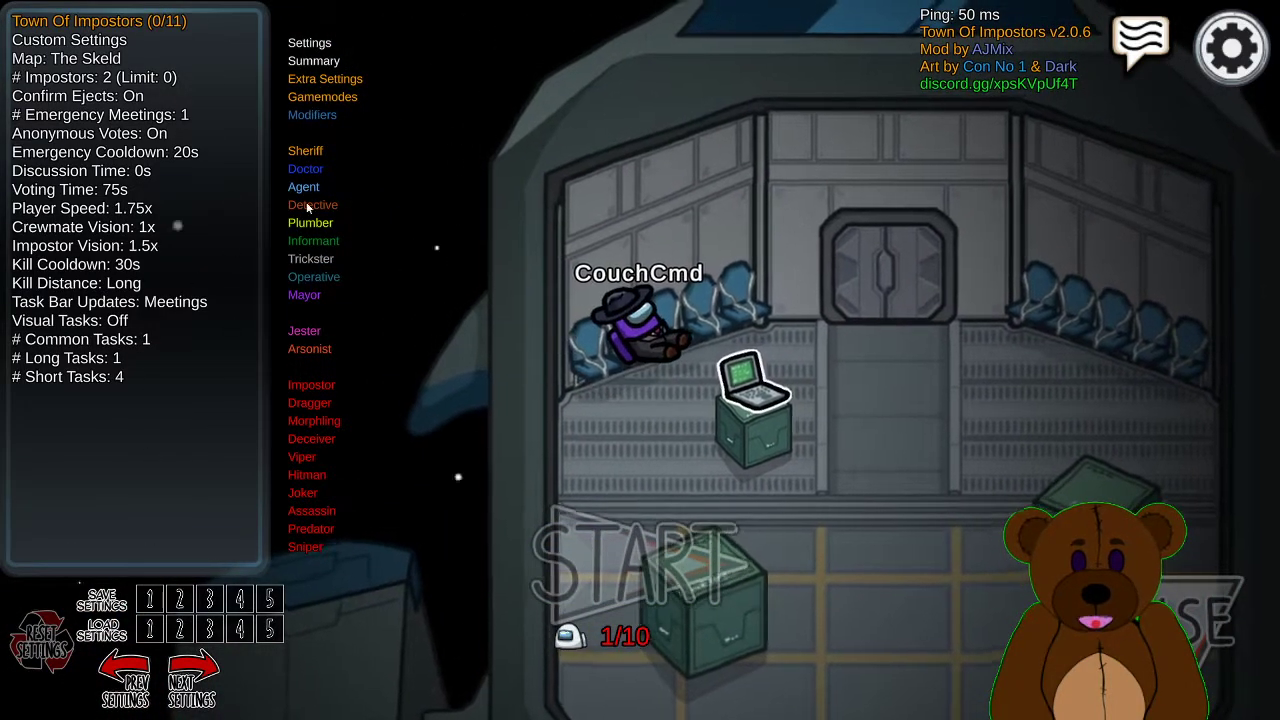
{"action": "key", "text": "d"}
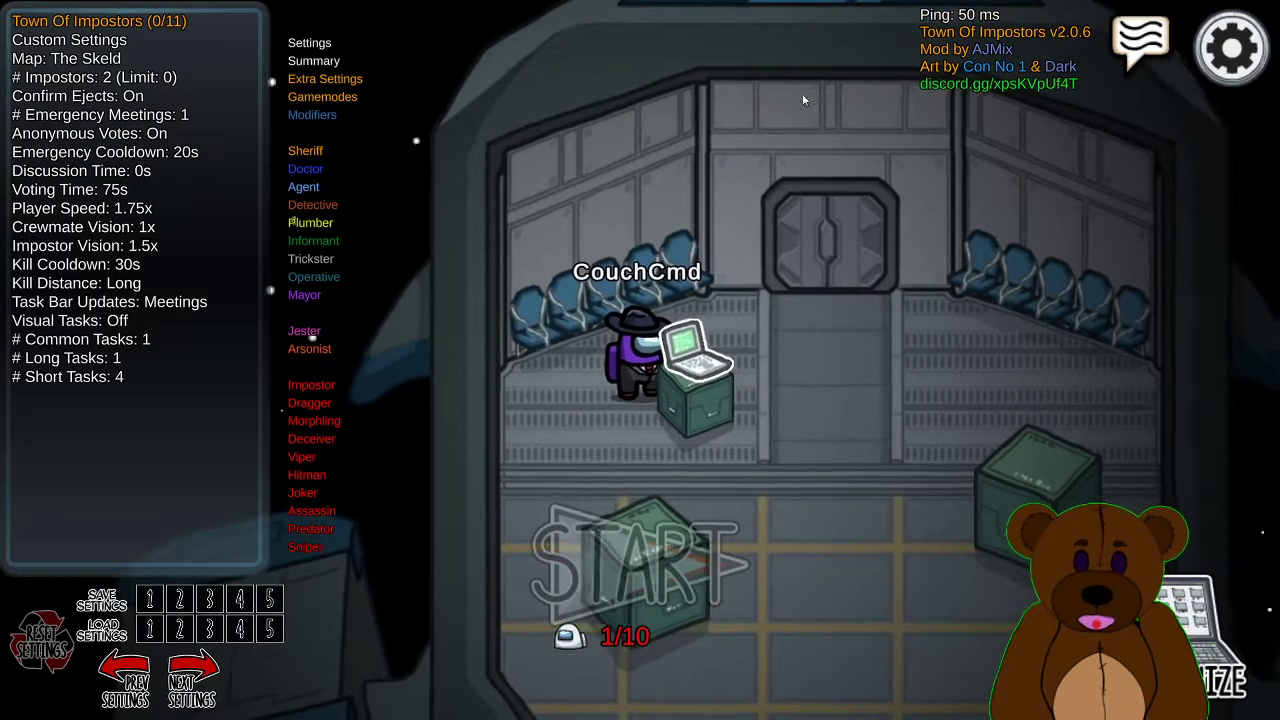
{"action": "key", "text": "w"}
{"action": "key", "text": "d"}
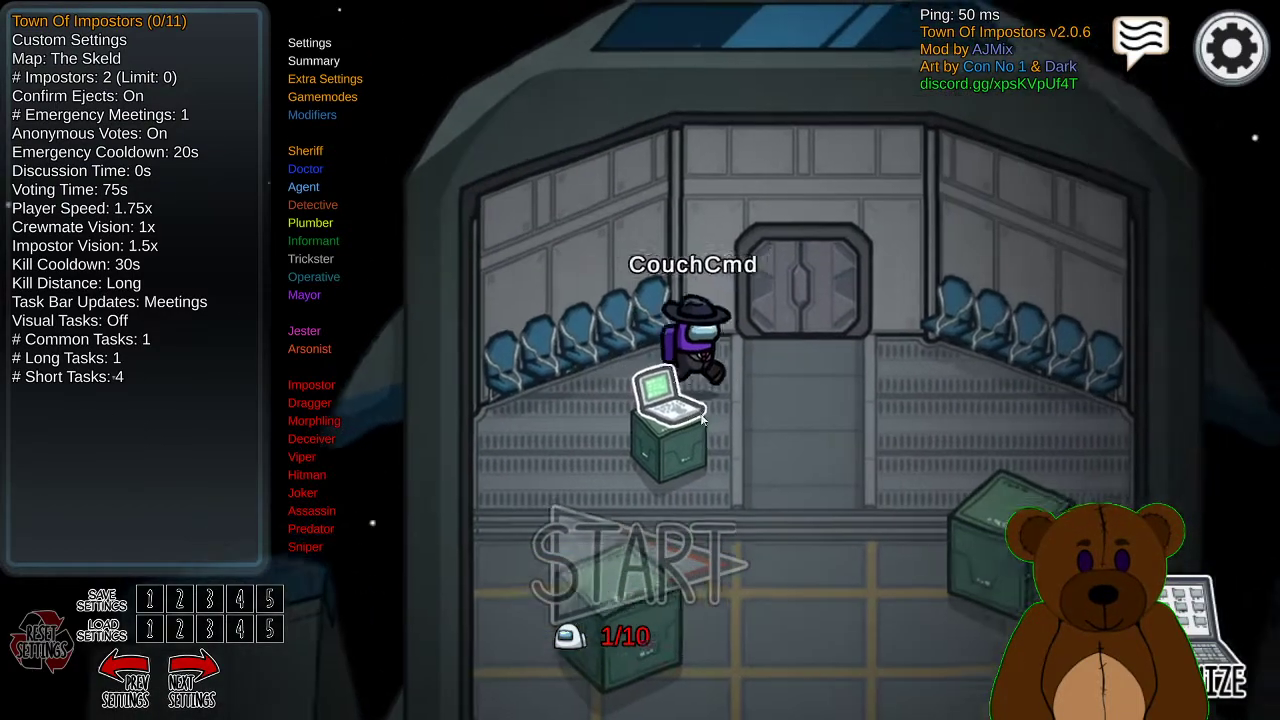
{"action": "key", "text": "s"}
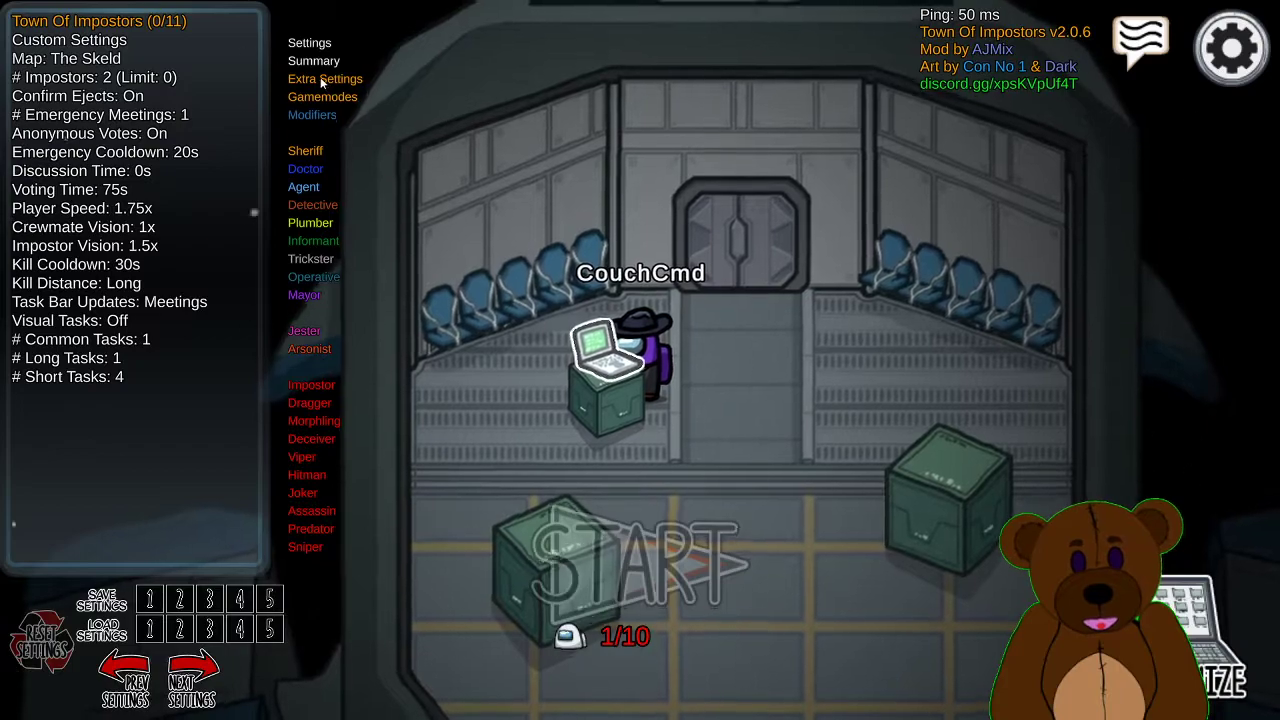
- Browse the Extra Settings, Modifiers, Sheriff/Doctor and Agent/Detective mod settings pages
{"action": "left_click", "coordinate": [321, 82]}
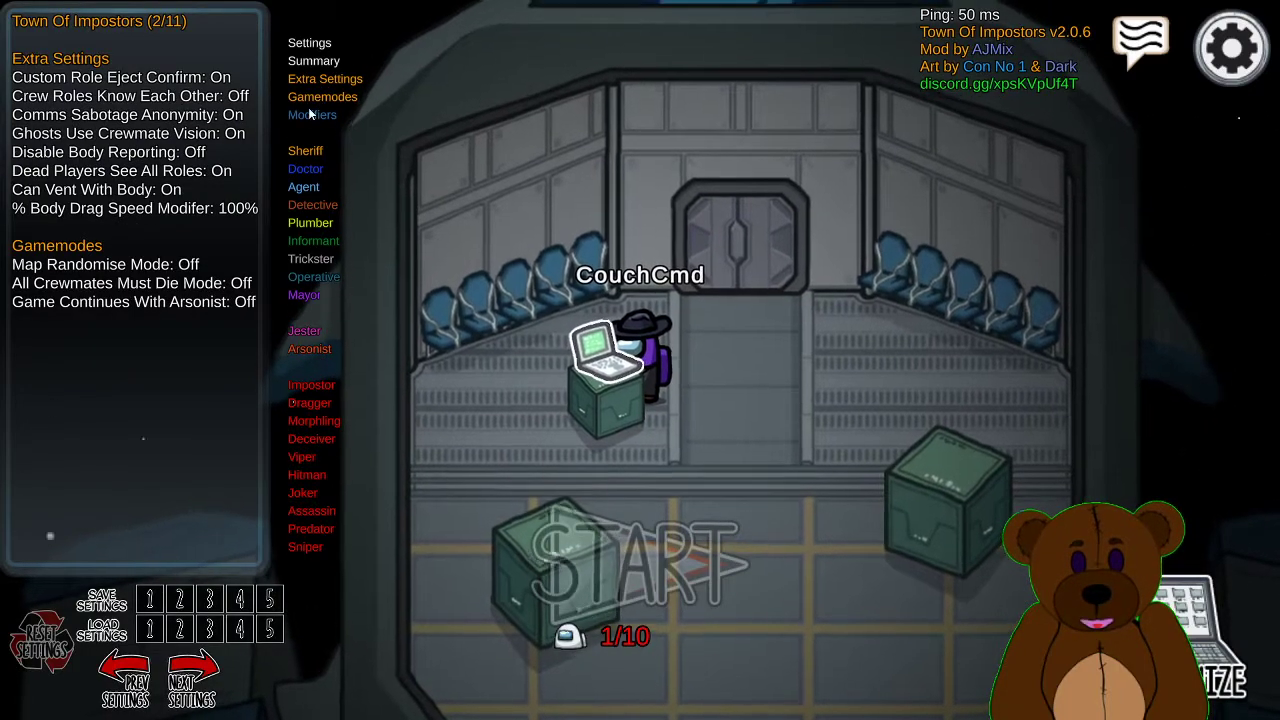
{"action": "left_click", "coordinate": [310, 114]}
{"action": "left_click", "coordinate": [305, 151]}
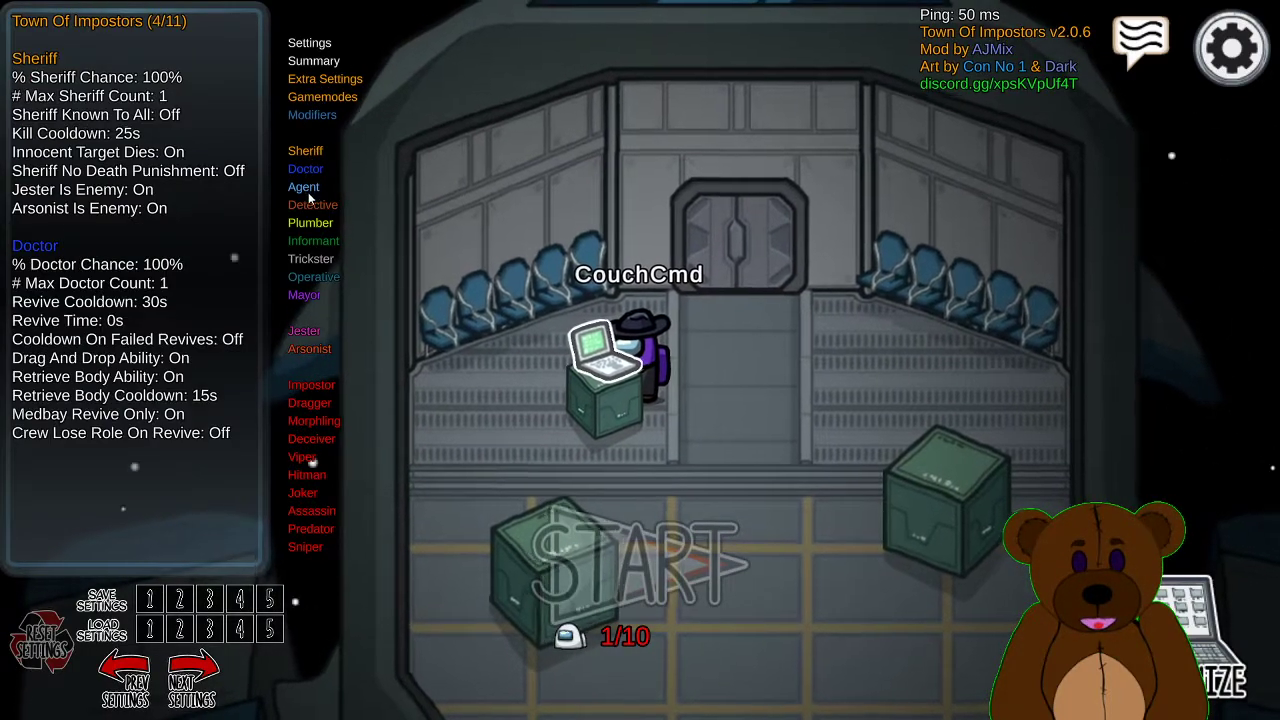
{"action": "left_click", "coordinate": [307, 188]}
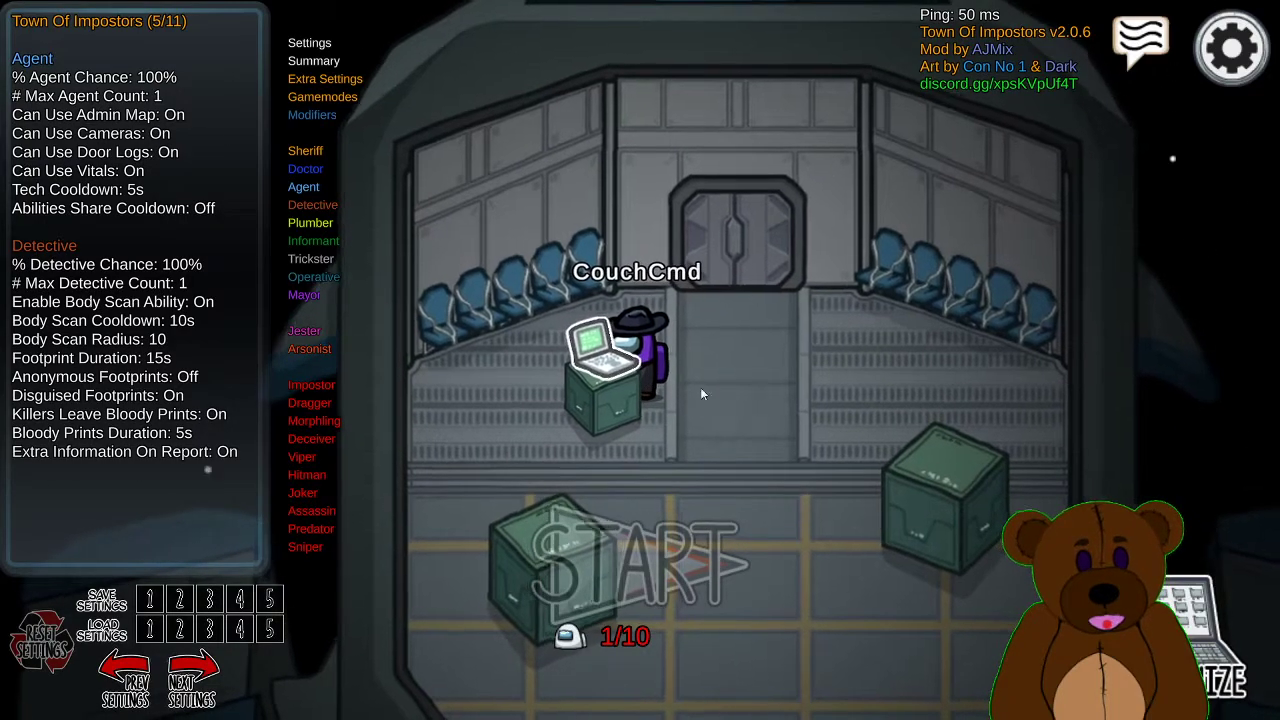
- Leave the lobby, return to the main menu and dismiss the announcements
{"action": "left_click", "coordinate": [1243, 52]}
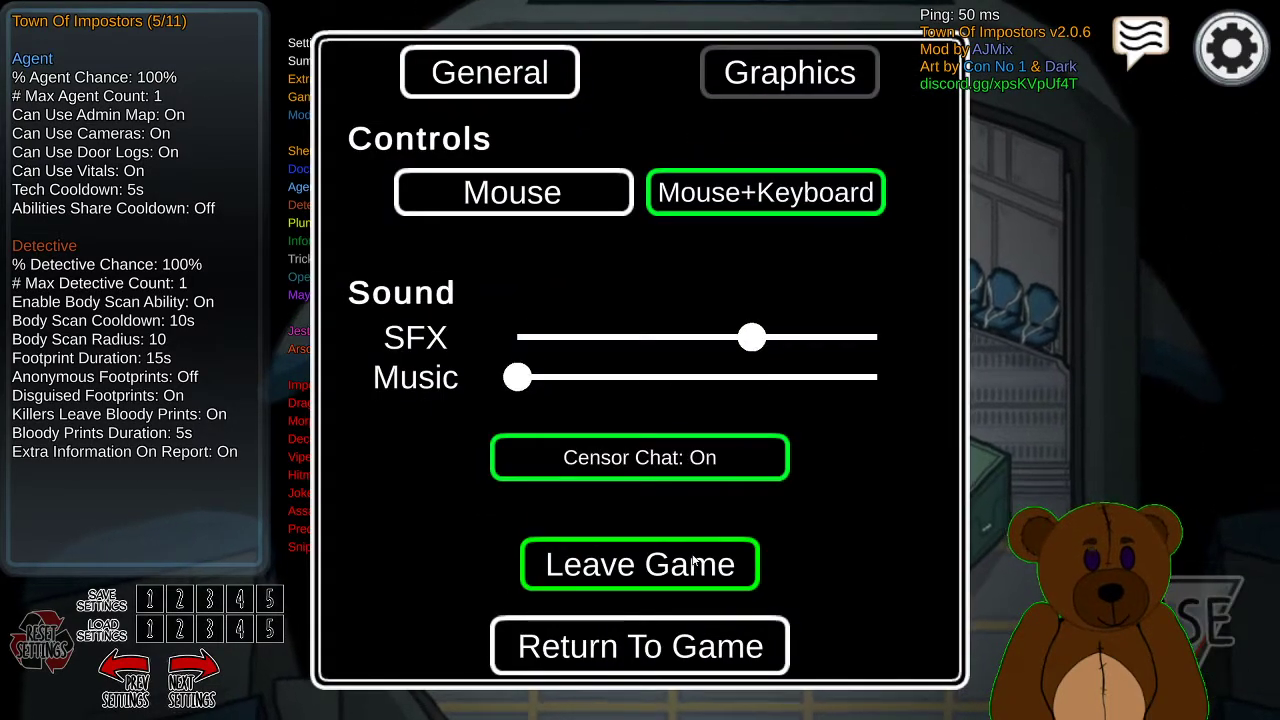
{"action": "left_click", "coordinate": [645, 572]}
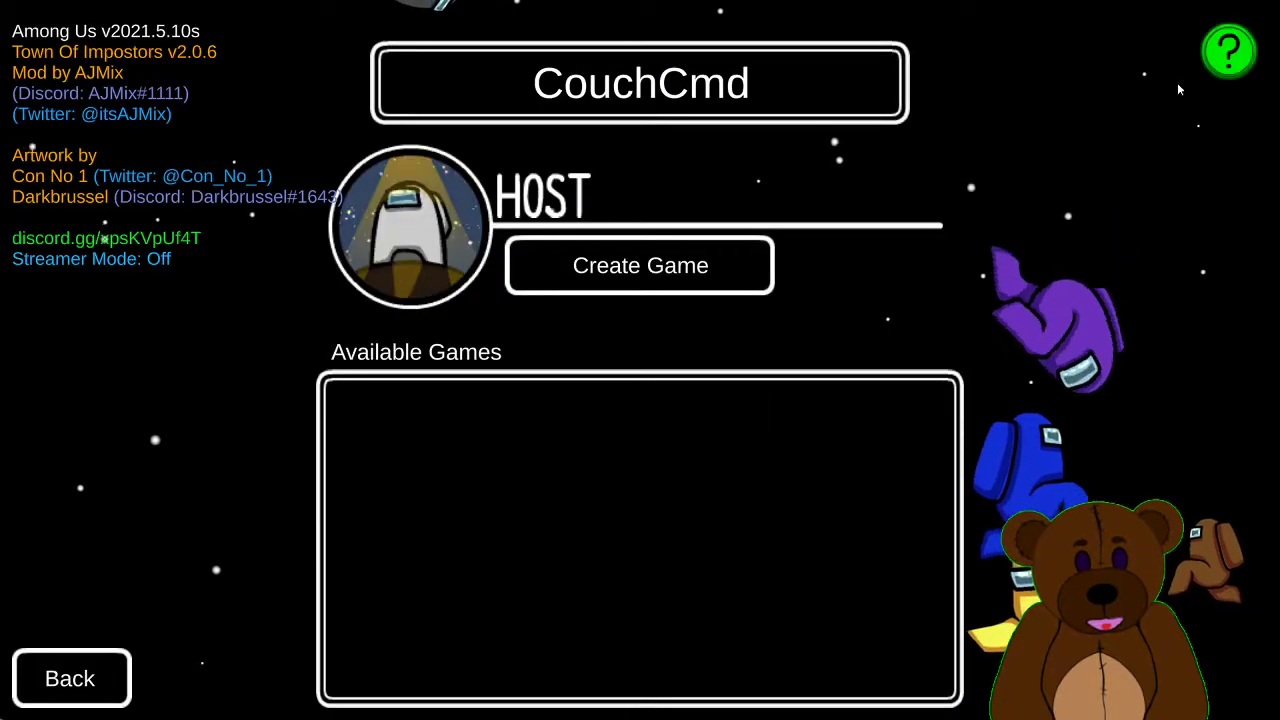
{"action": "left_click", "coordinate": [100, 688]}
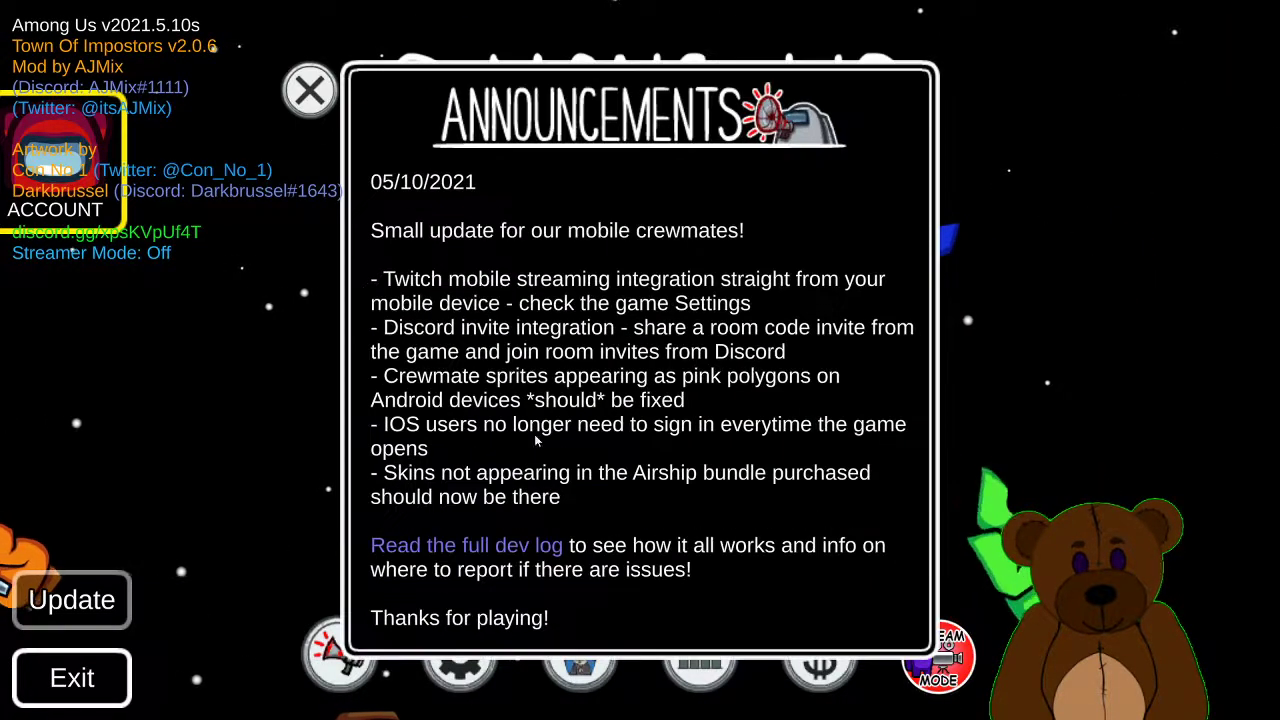
{"action": "left_click", "coordinate": [312, 94]}
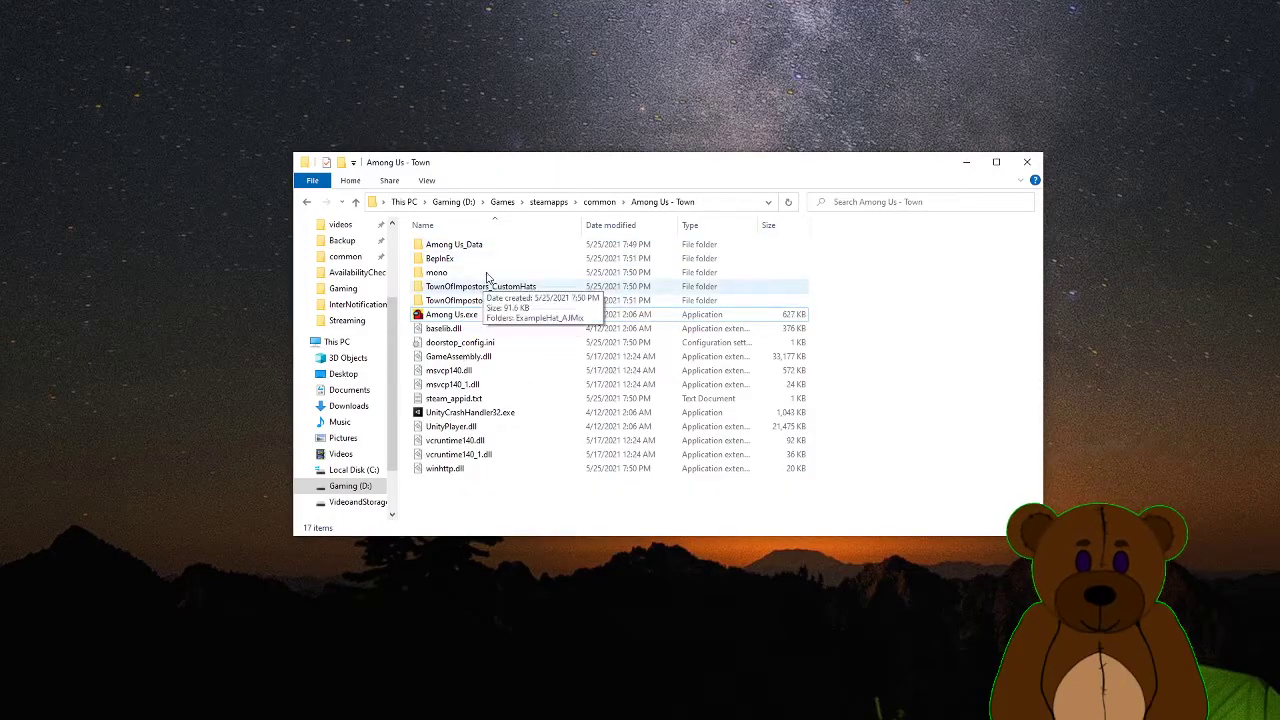
- Back in common, copy the Among Us - Town folder and open the original Among Us folder
{"action": "left_click", "coordinate": [602, 203]}
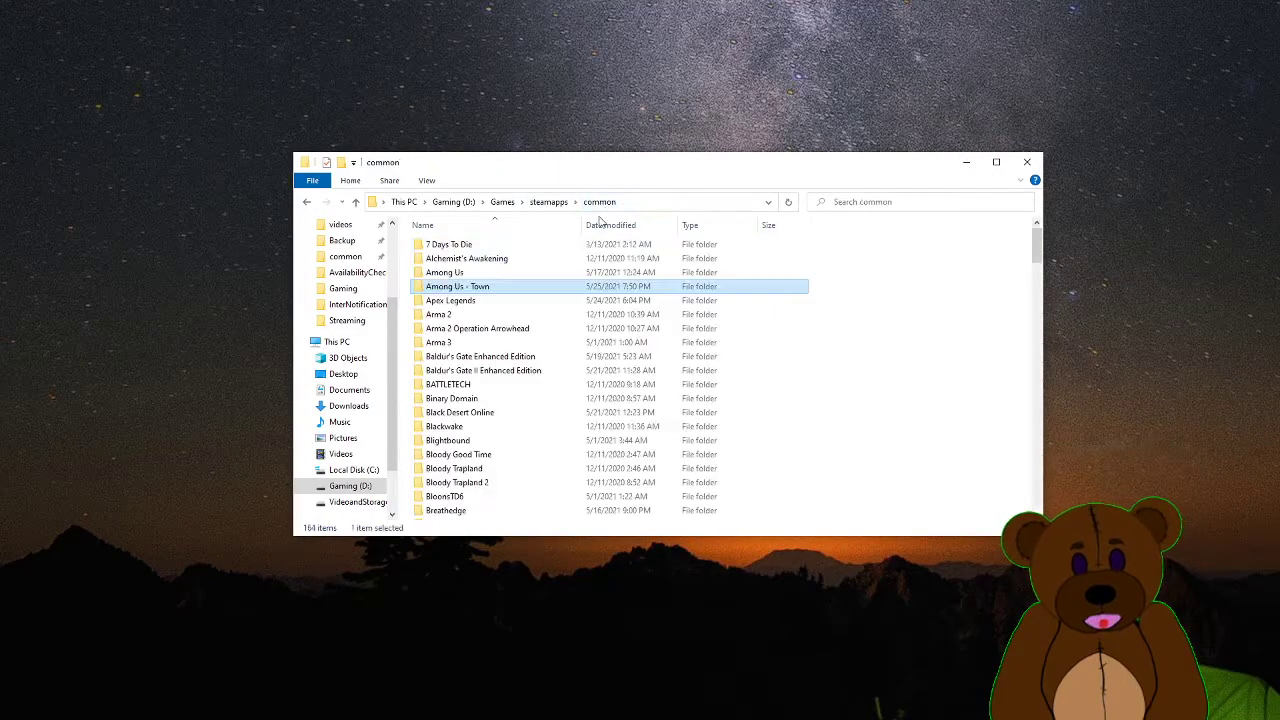
{"action": "right_click", "coordinate": [455, 287]}
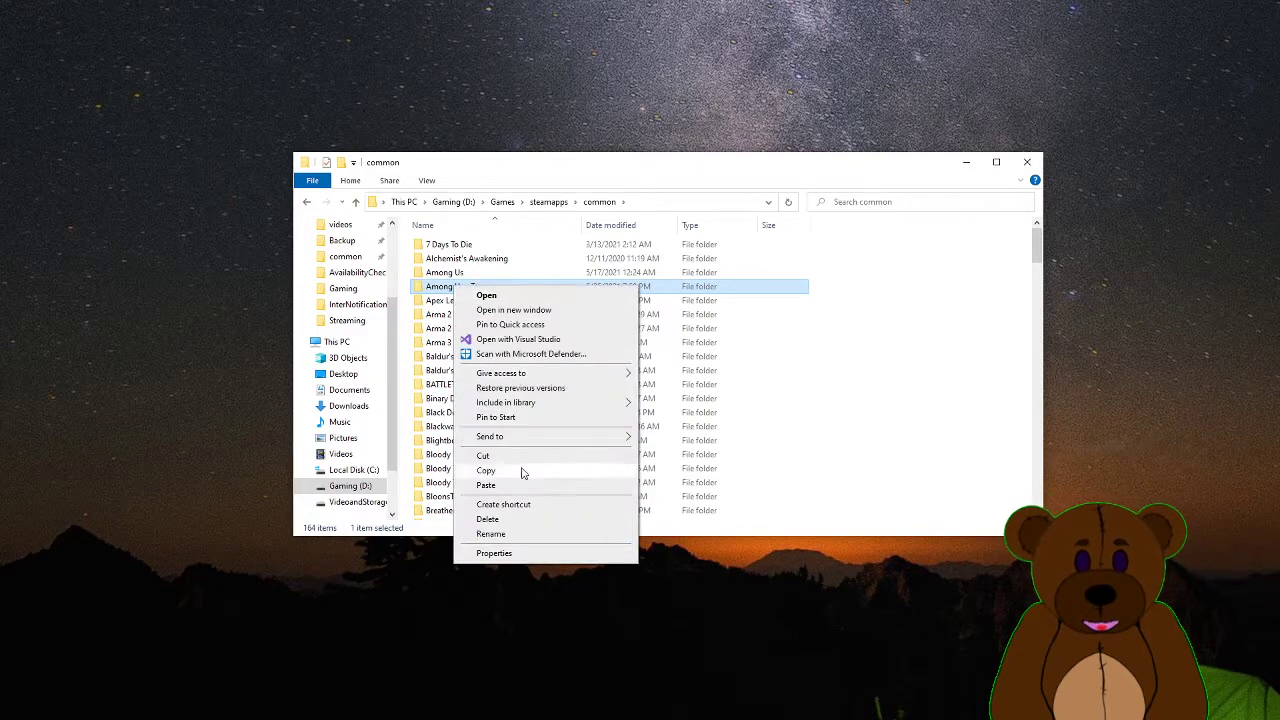
{"action": "left_click", "coordinate": [488, 519]}
{"action": "double_click", "coordinate": [457, 276]}
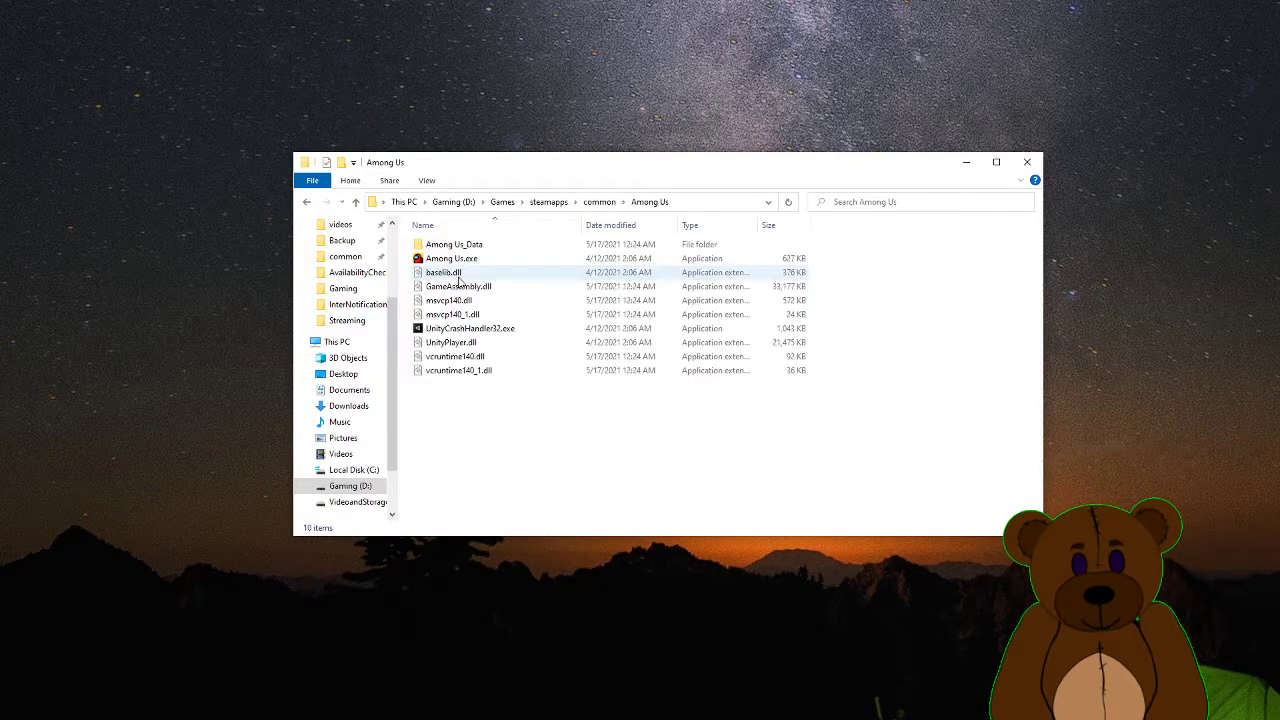